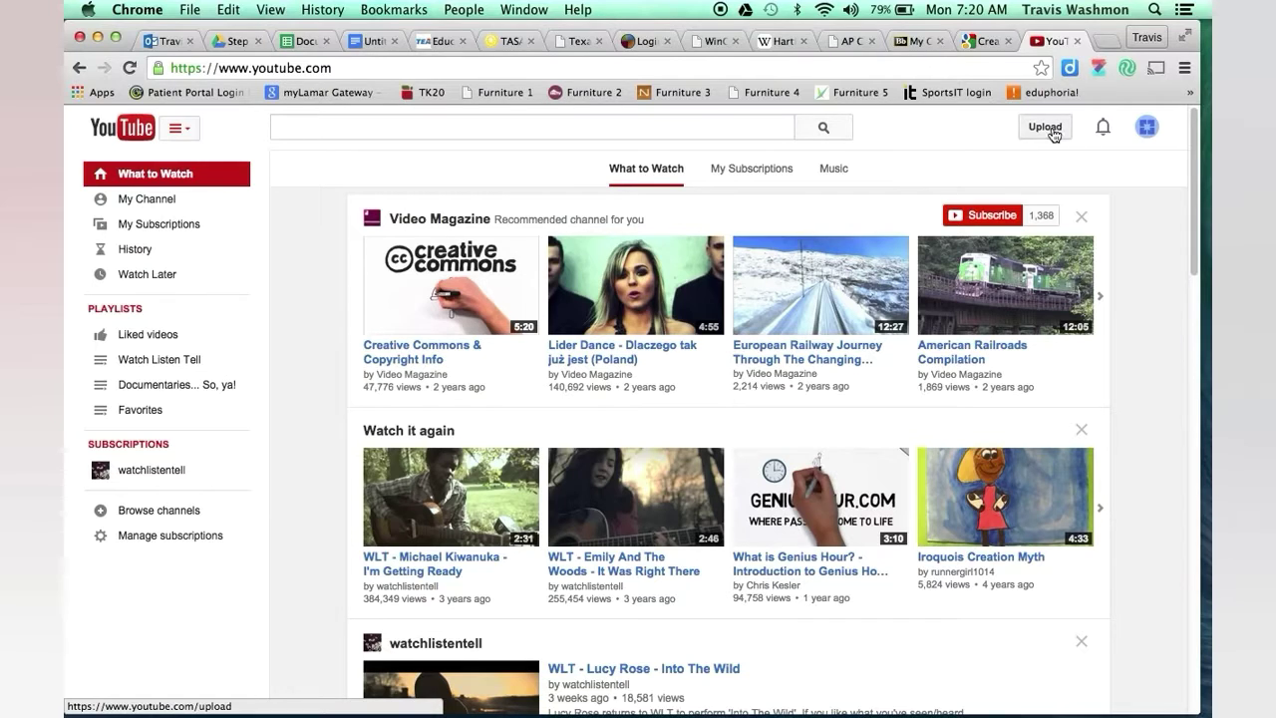
# Open the video upload page and set the upload's privacy to Public
pyautogui.click(1044, 130)
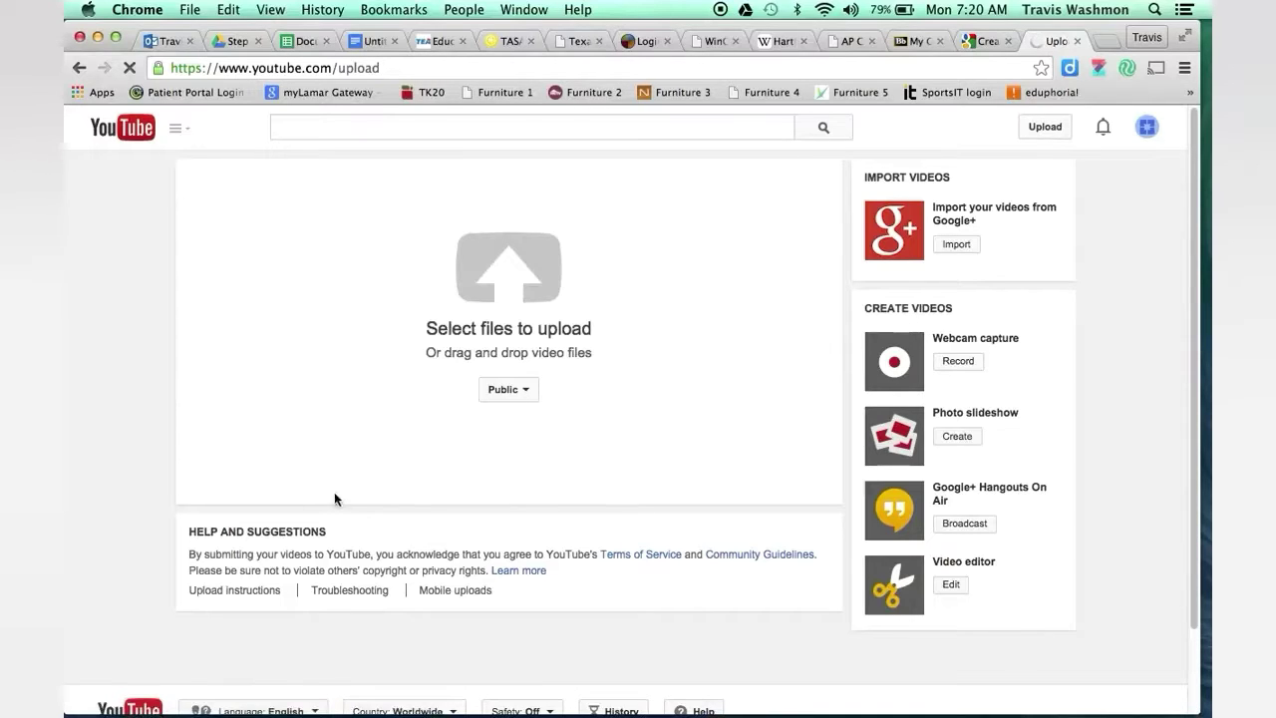
pyautogui.click(528, 396)
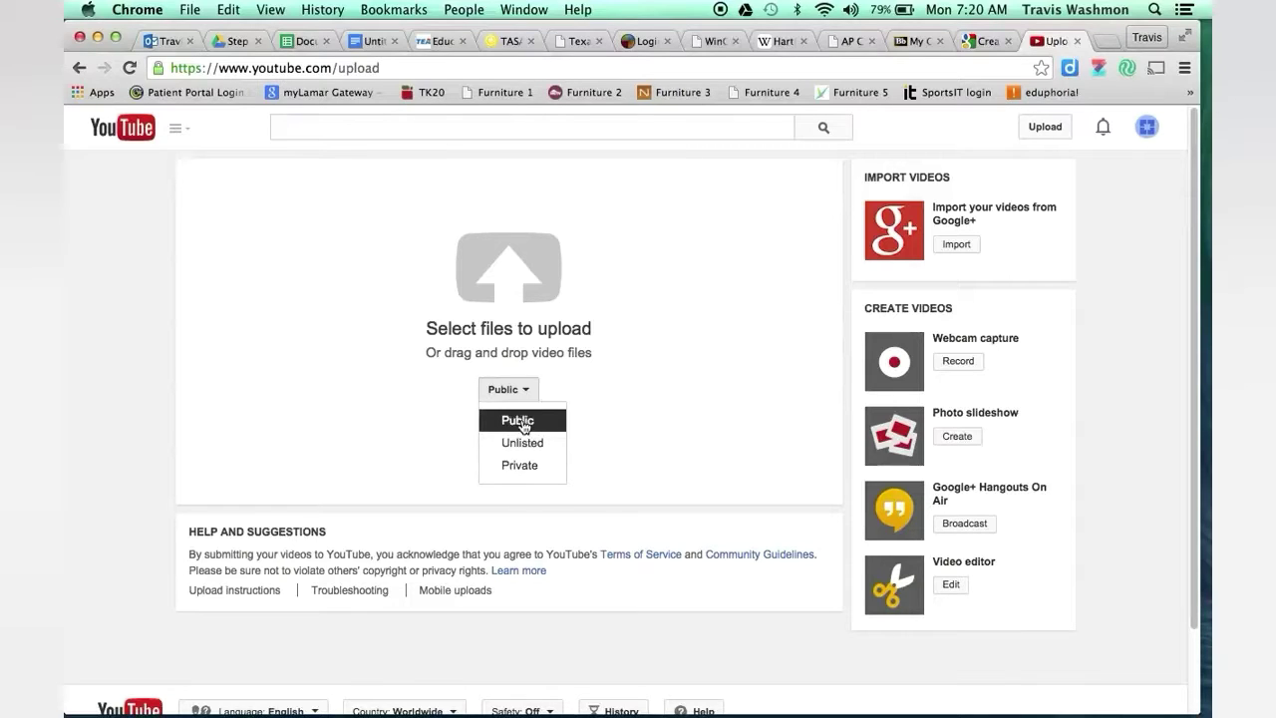
pyautogui.click(519, 420)
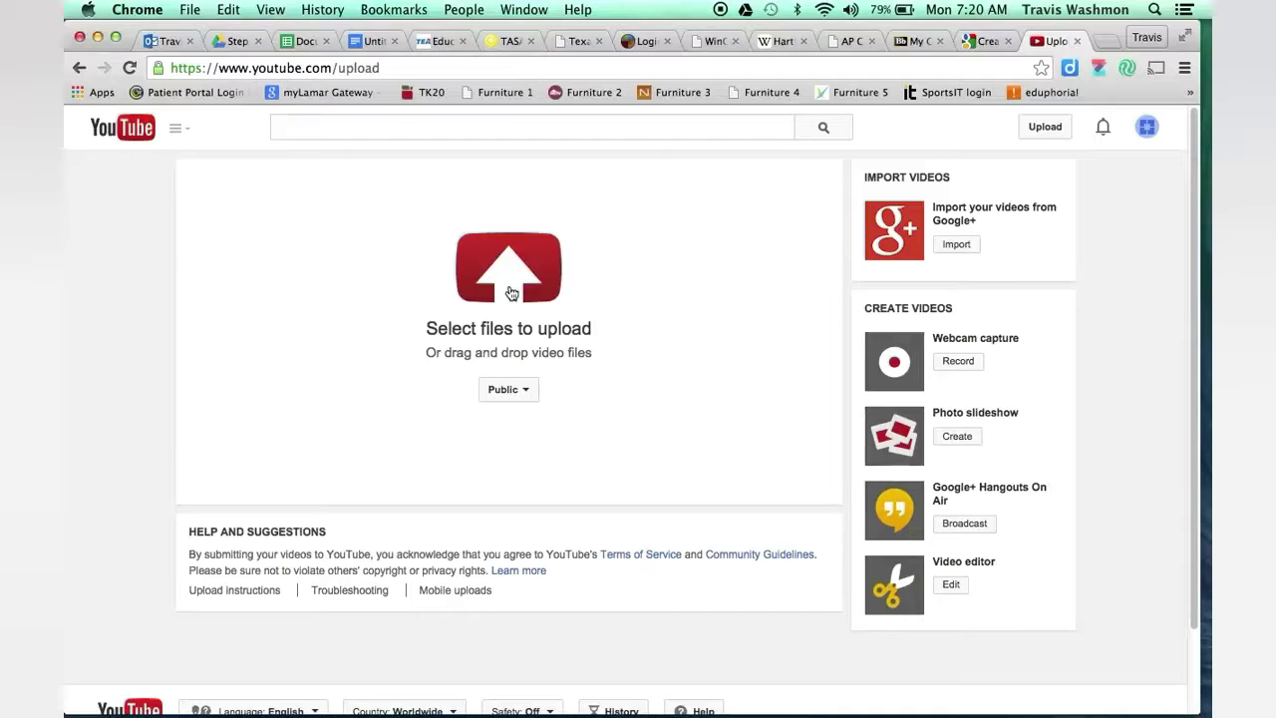
# Try to upload the video "Movie on 9-5-14 at 3.30 PM" from the Movies media library
pyautogui.click(511, 292)
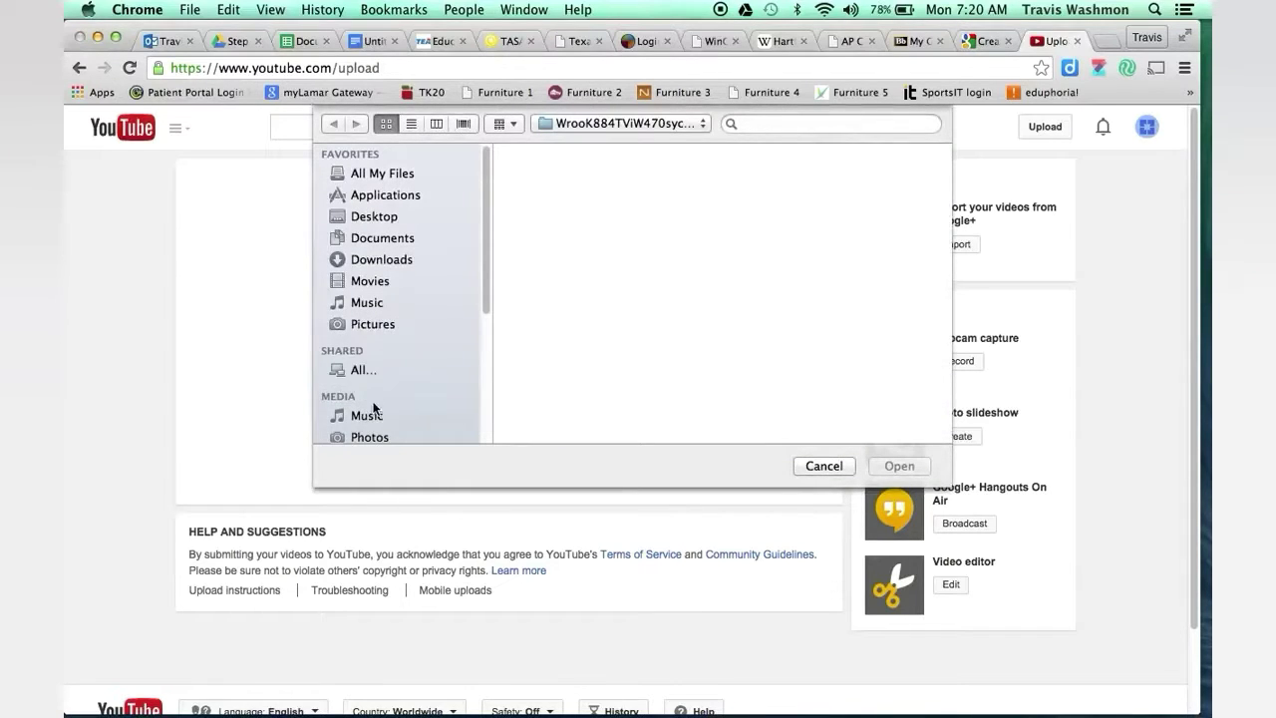
pyautogui.scroll(-2, 378, 322)
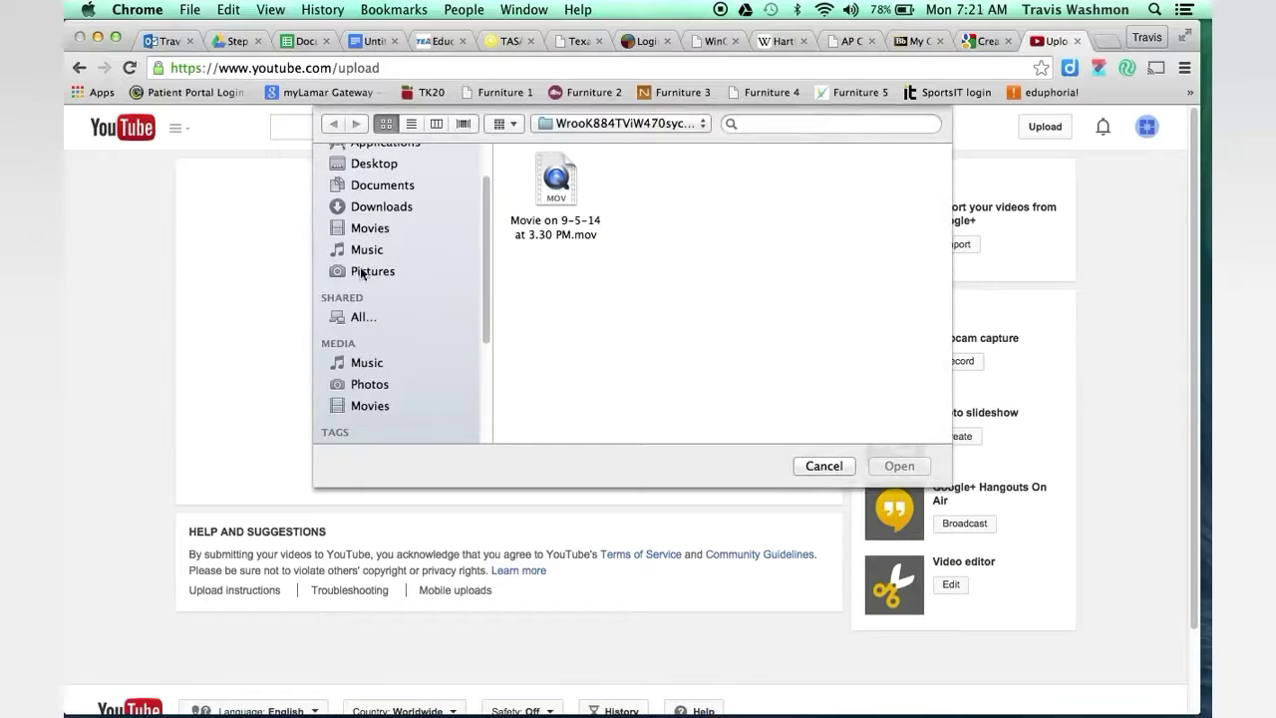
pyautogui.click(367, 407)
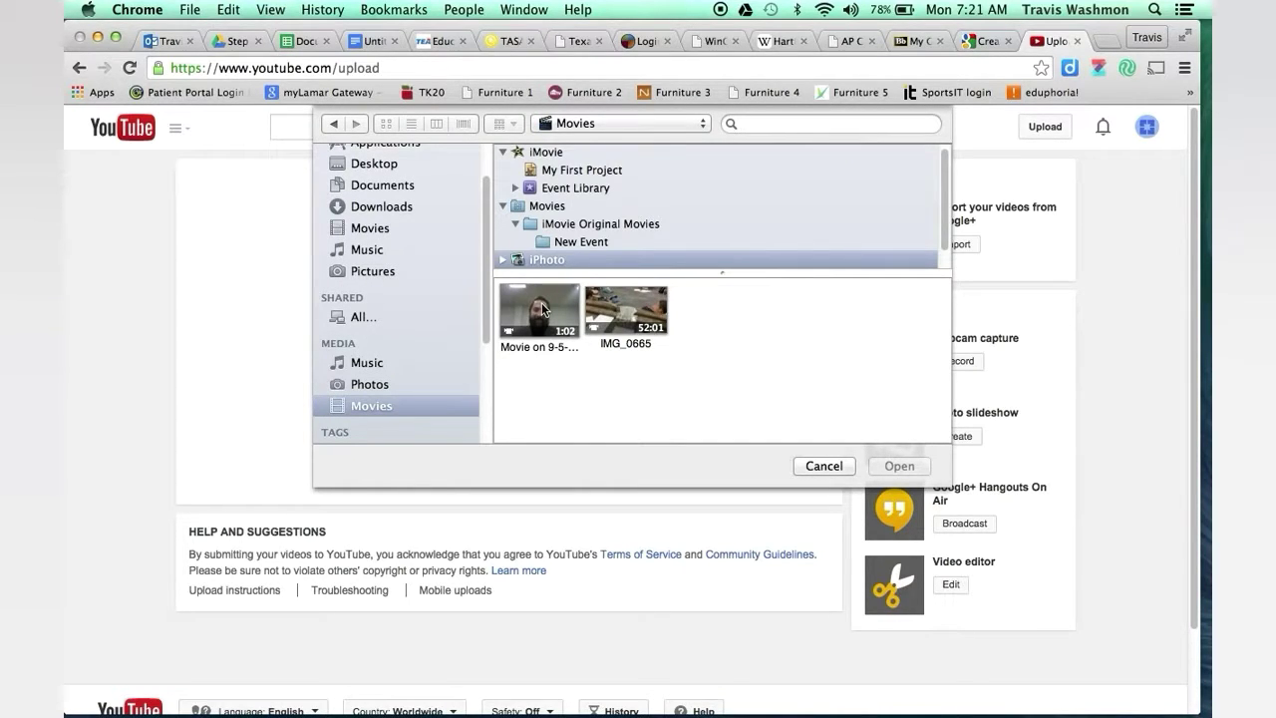
pyautogui.doubleClick(543, 309)
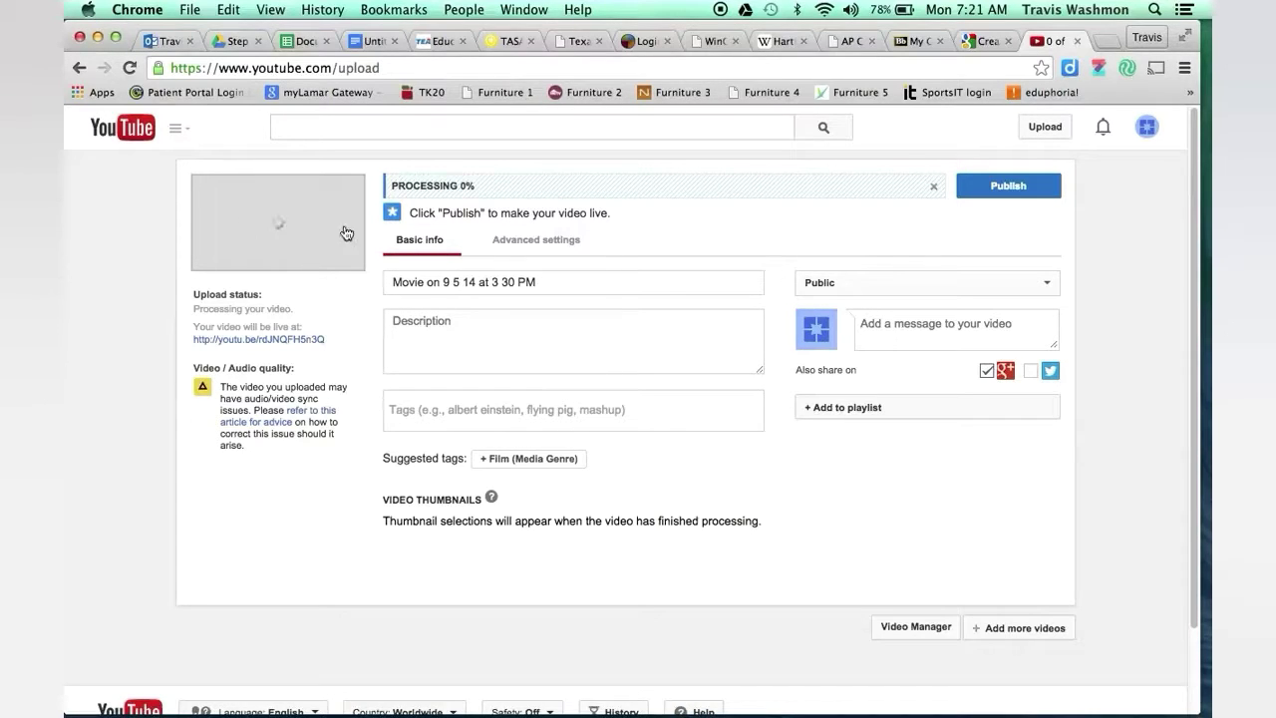
# Replace the video's title with "The Incredible Mr." followed by the teacher's surname
pyautogui.tripleClick(576, 283)
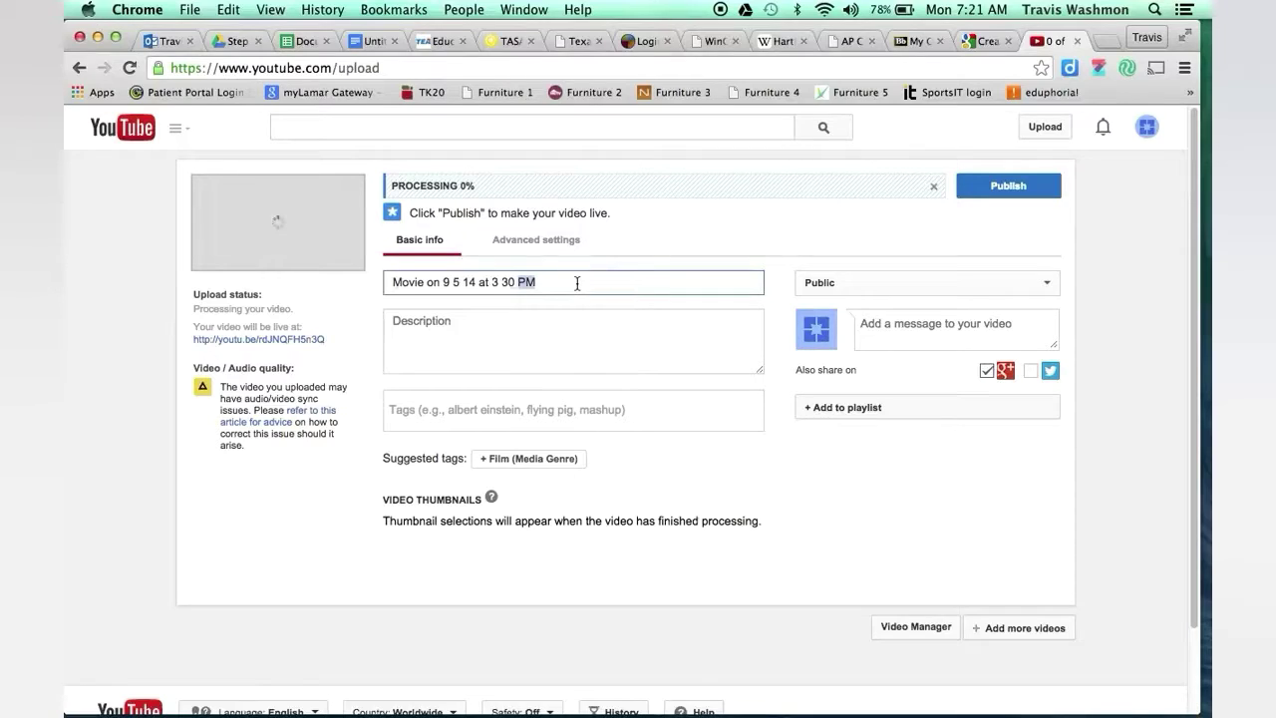
pyautogui.press('BackSpace')
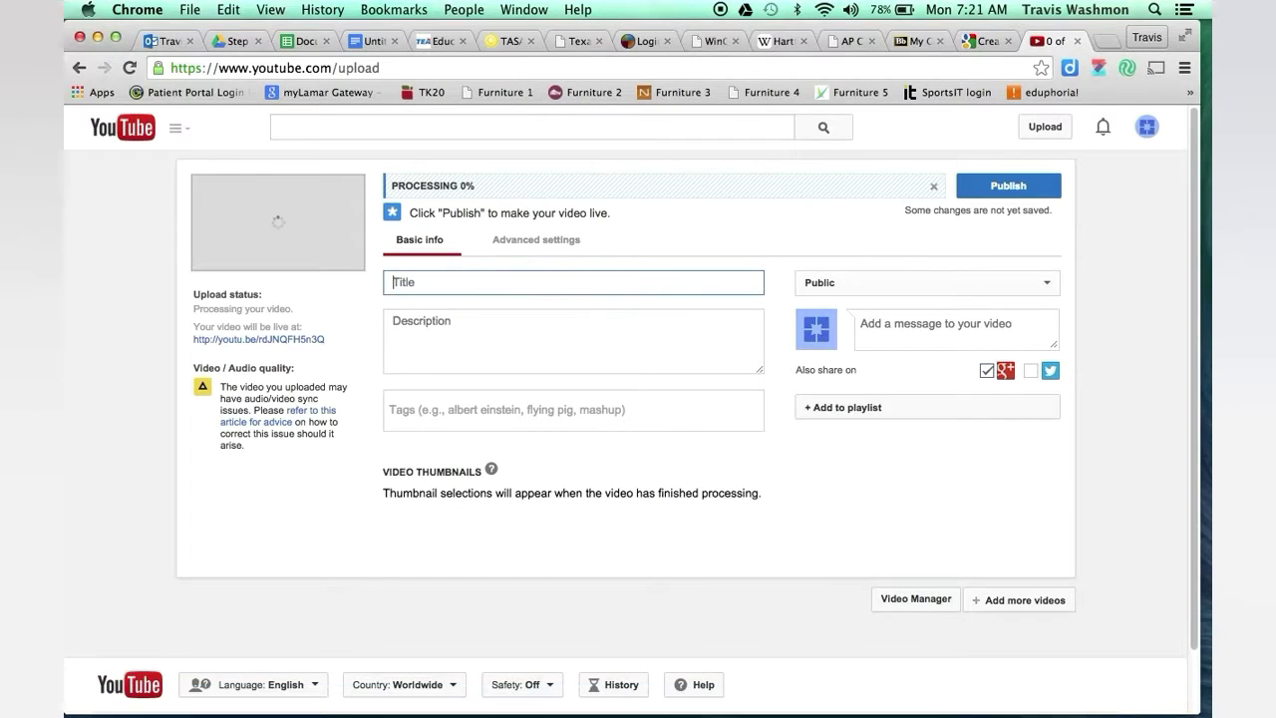
pyautogui.click(432, 282)
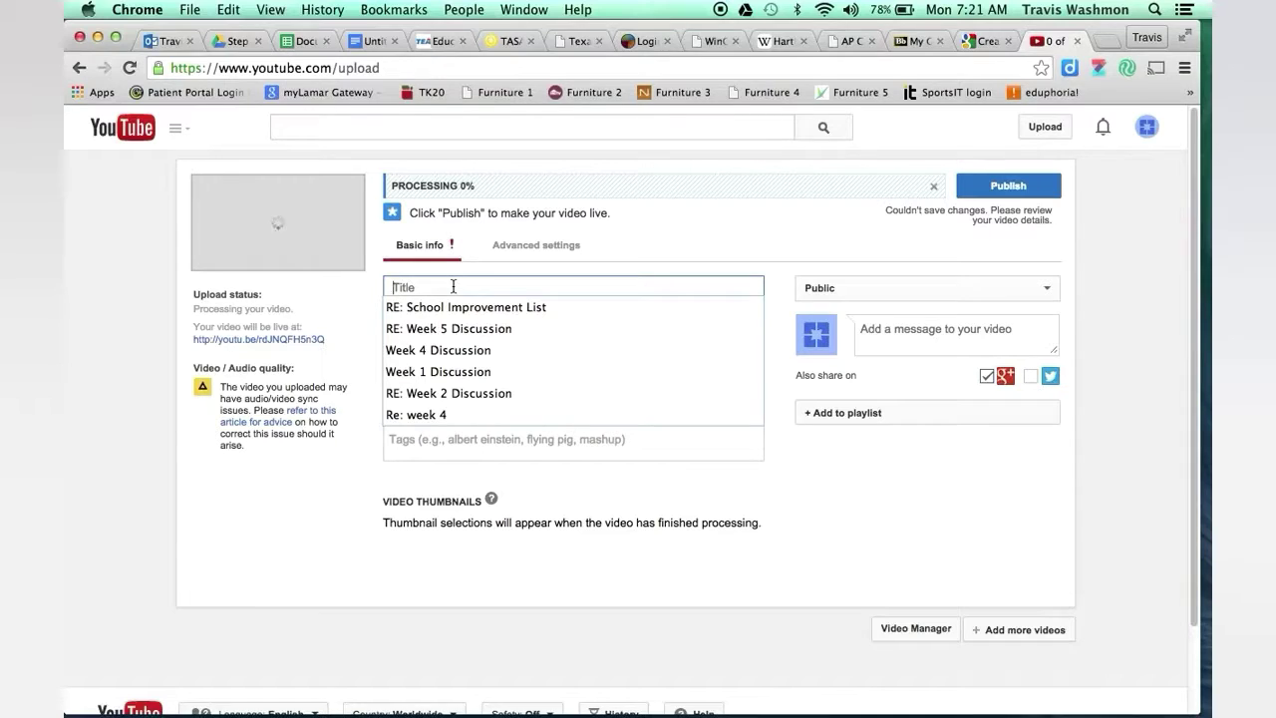
pyautogui.write('M')
pyautogui.press('BackSpace')
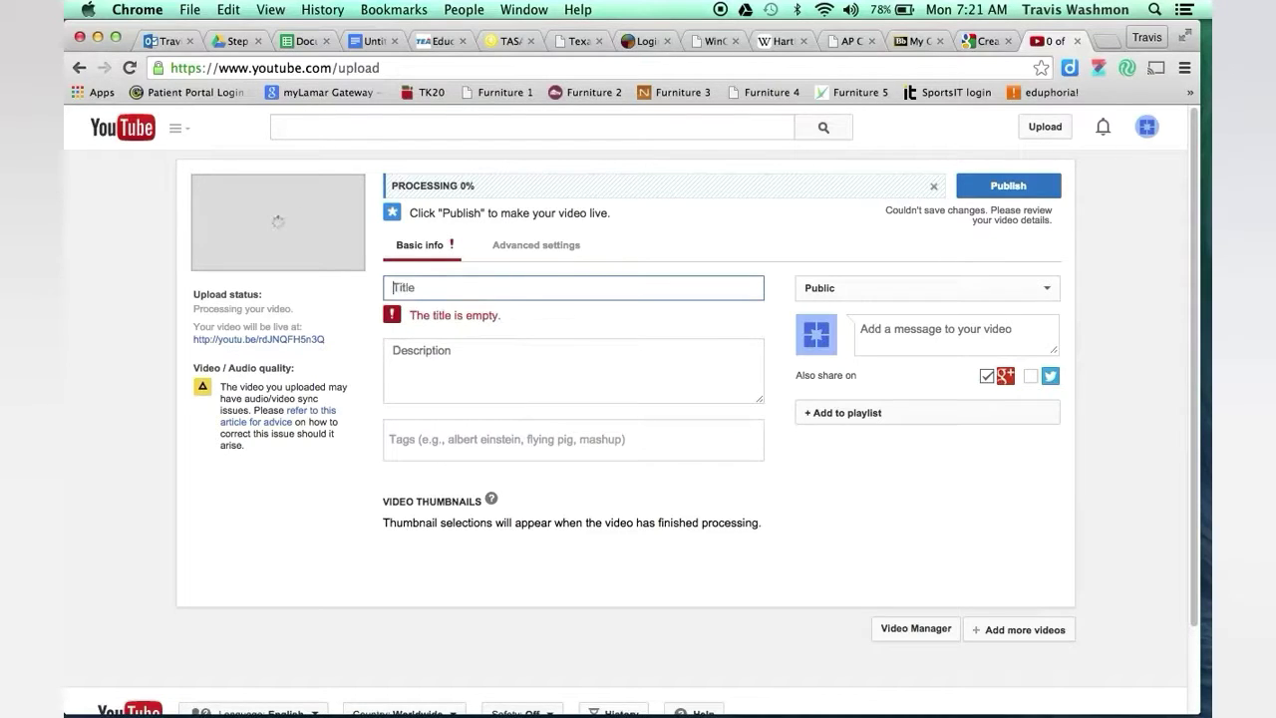
pyautogui.write('The l')
pyautogui.write('ncredible Mr. Washmon')
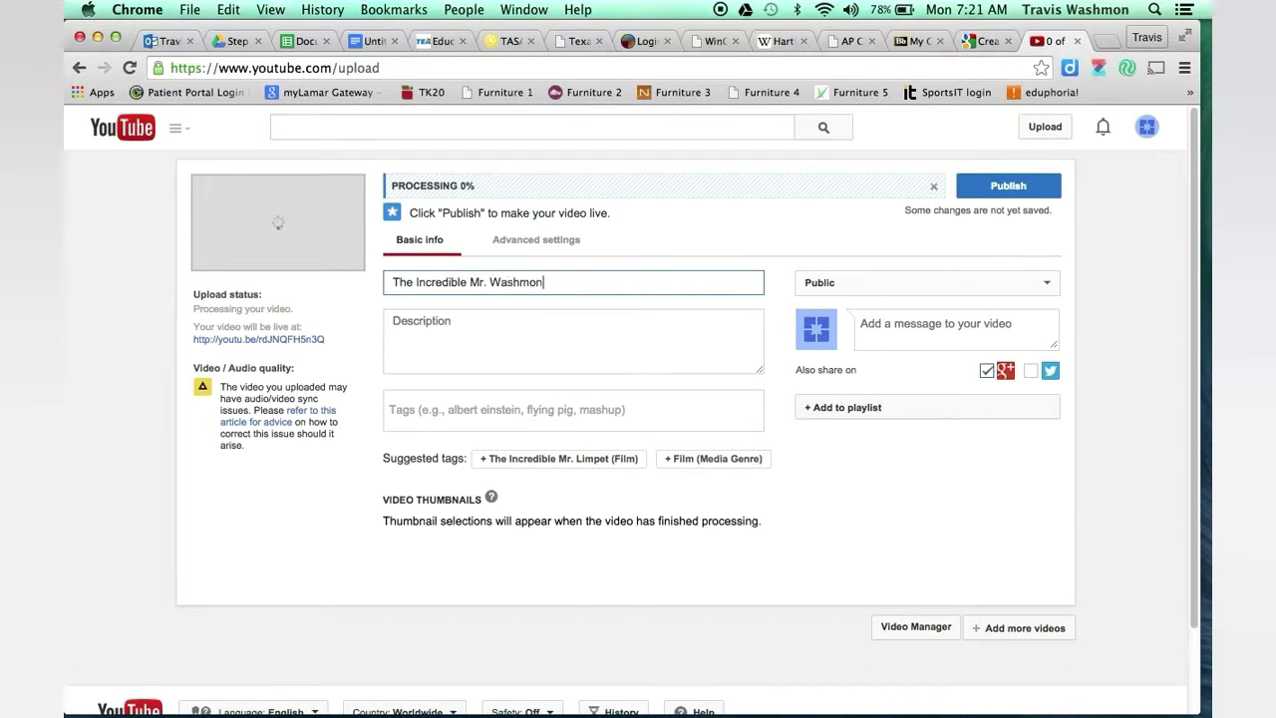
# Write a description saying that the teacher, by name, "introduces open house for Coppell High School 2014-15."
pyautogui.click(541, 325)
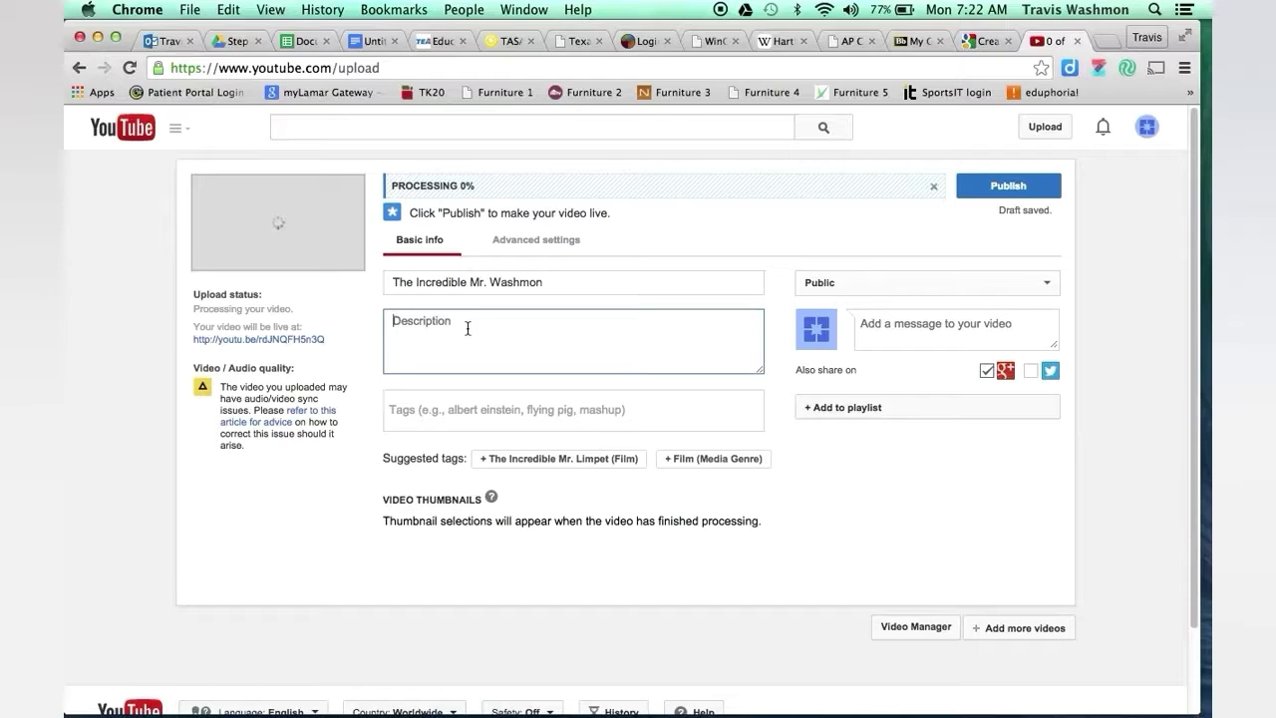
pyautogui.write('Mr. Washmon ')
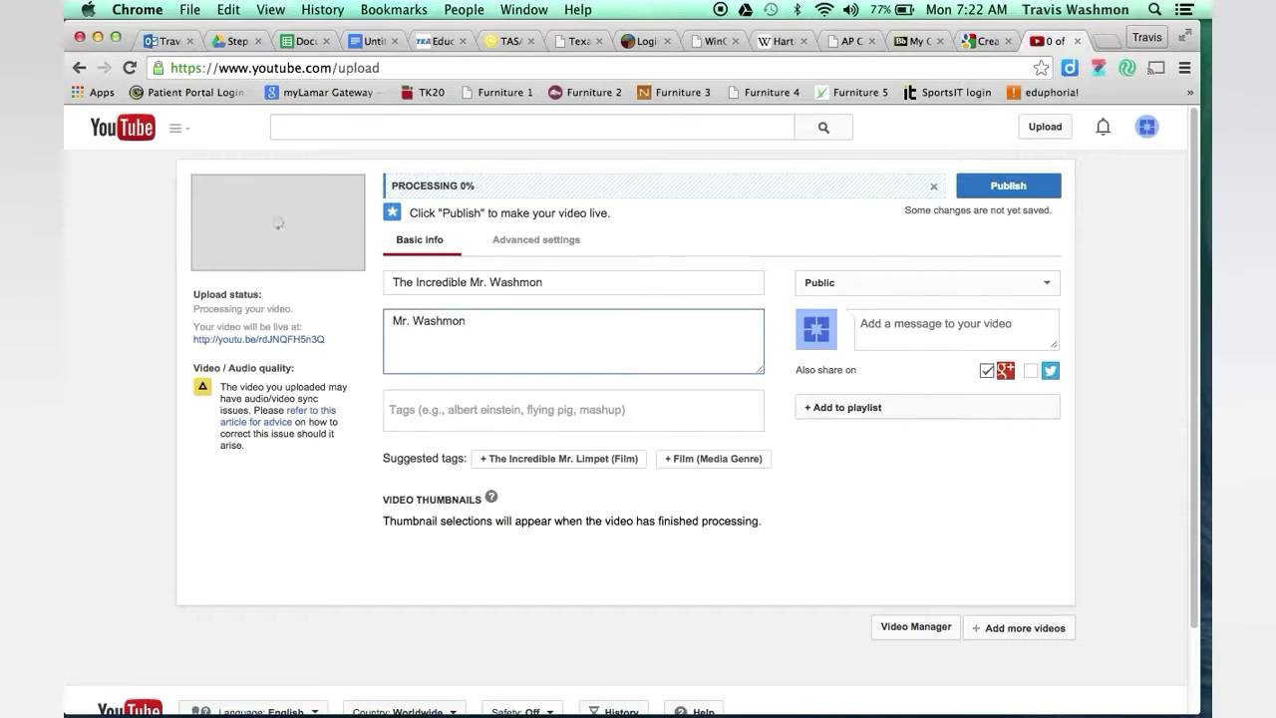
pyautogui.write('introducse')
pyautogui.press('BackSpace')
pyautogui.press('BackSpace')
pyautogui.write('es open house for')
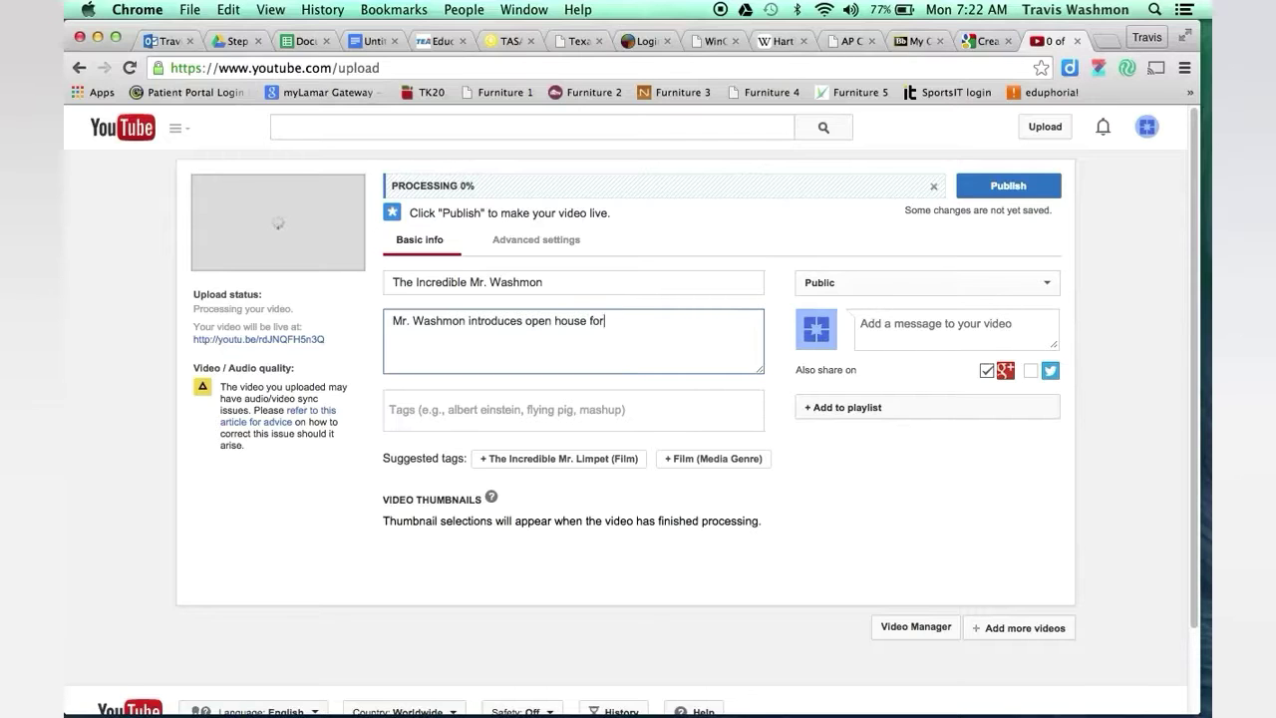
pyautogui.write(' Coppell High SA')
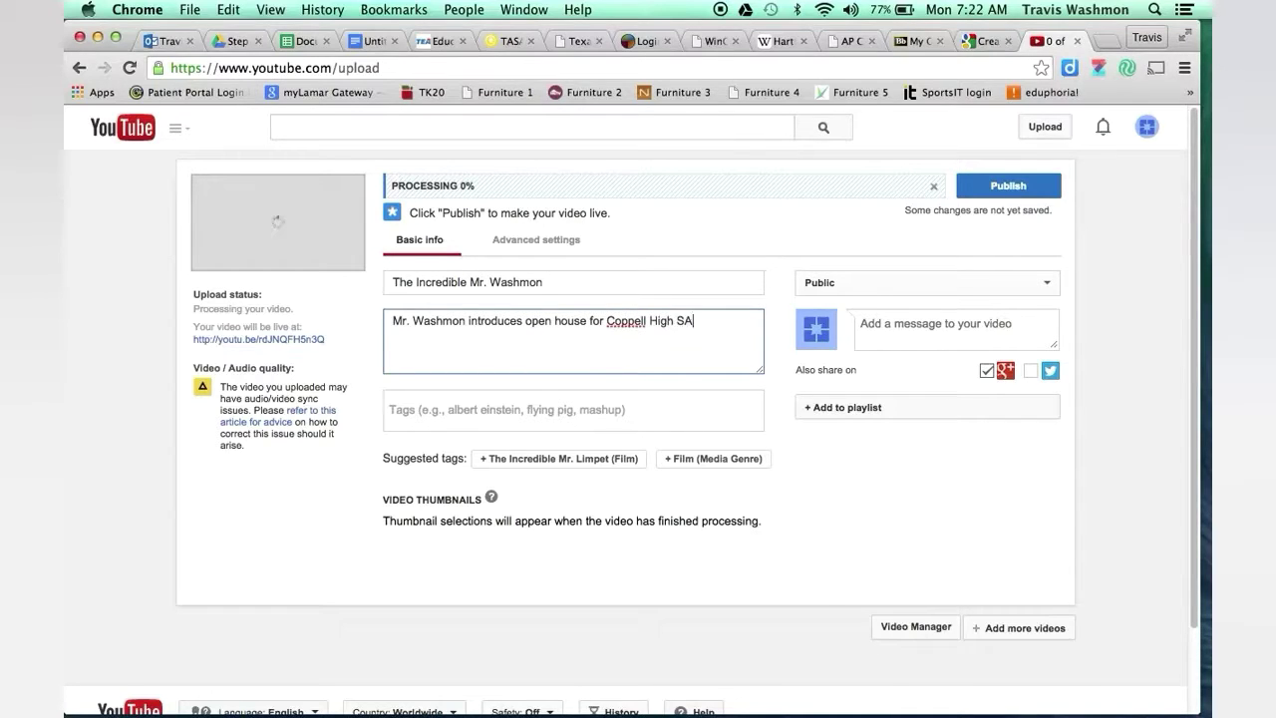
pyautogui.write('ch')
pyautogui.press('BackSpace')
pyautogui.press('BackSpace')
pyautogui.press('BackSpace')
pyautogui.write('school')
pyautogui.press('BackSpace')
pyautogui.press('BackSpace')
pyautogui.press('BackSpace')
pyautogui.press('BackSpace')
pyautogui.press('BackSpace')
pyautogui.press('BackSpace')
pyautogui.press('BackSpace')
pyautogui.write('School 2014-15.')
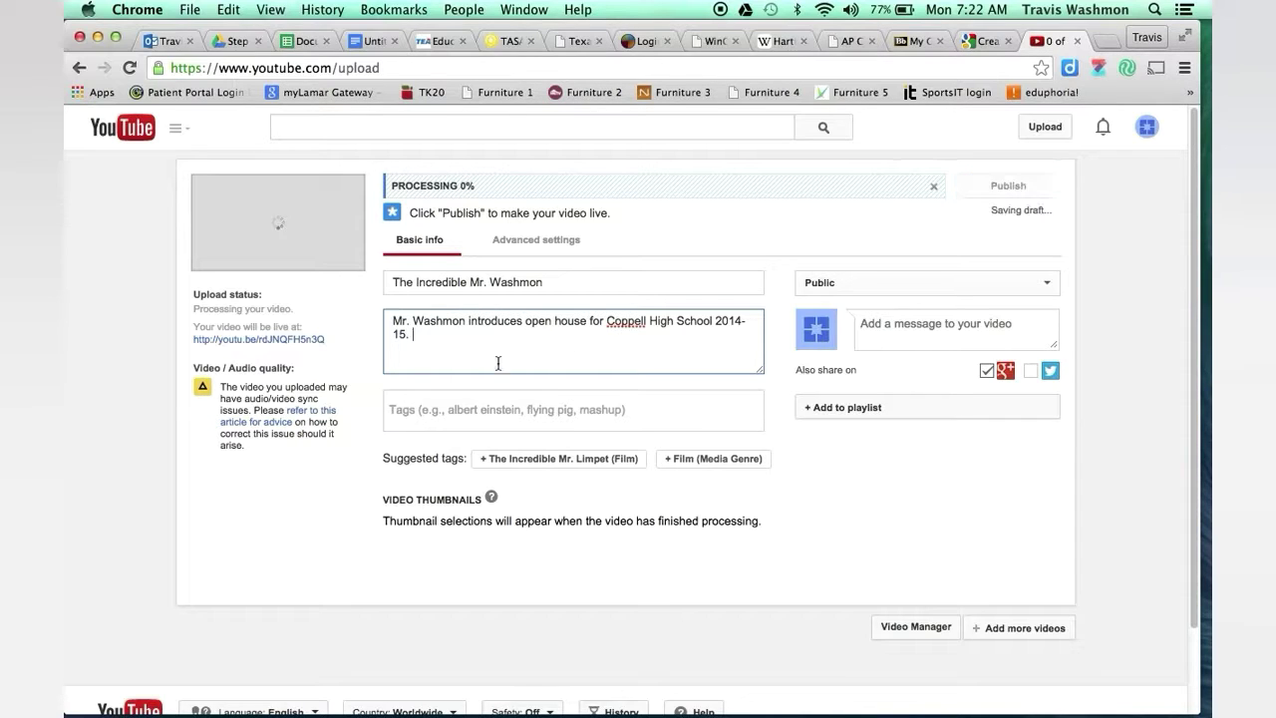
pyautogui.click(473, 409)
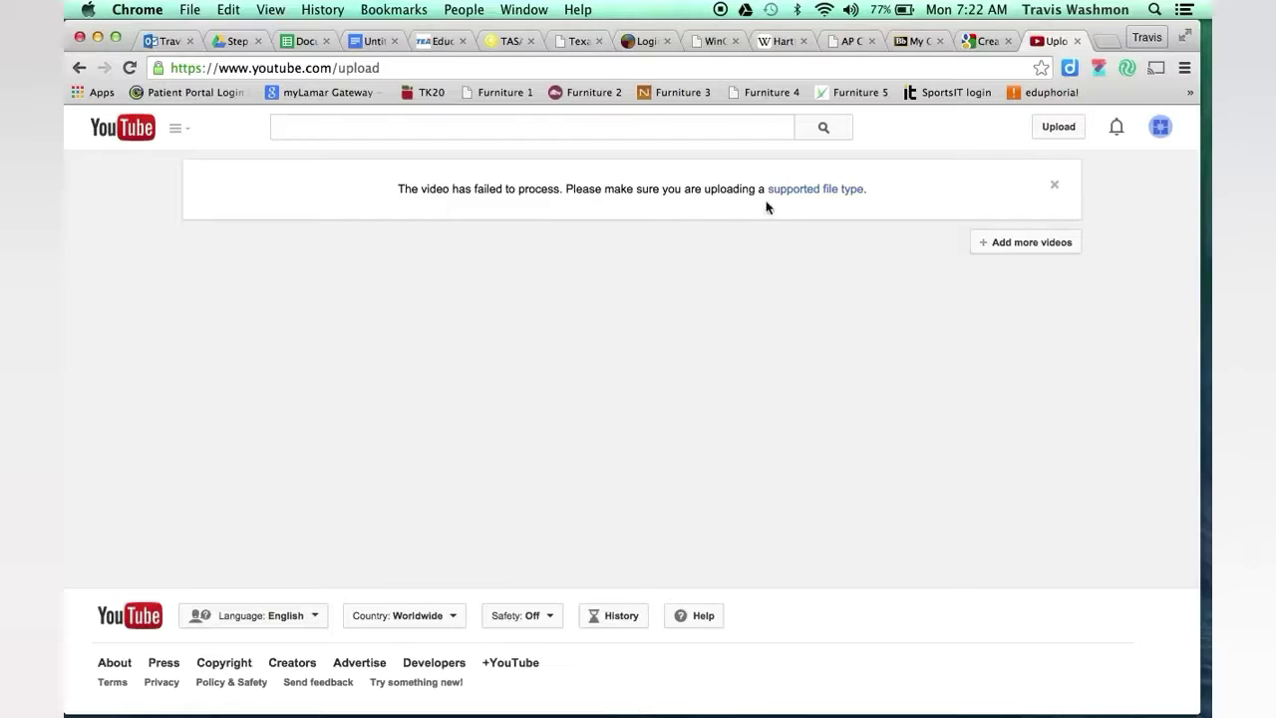
# Dismiss the failed upload and add the video "How to add a Blog to Weebly" from the Movies folder
pyautogui.click(1055, 188)
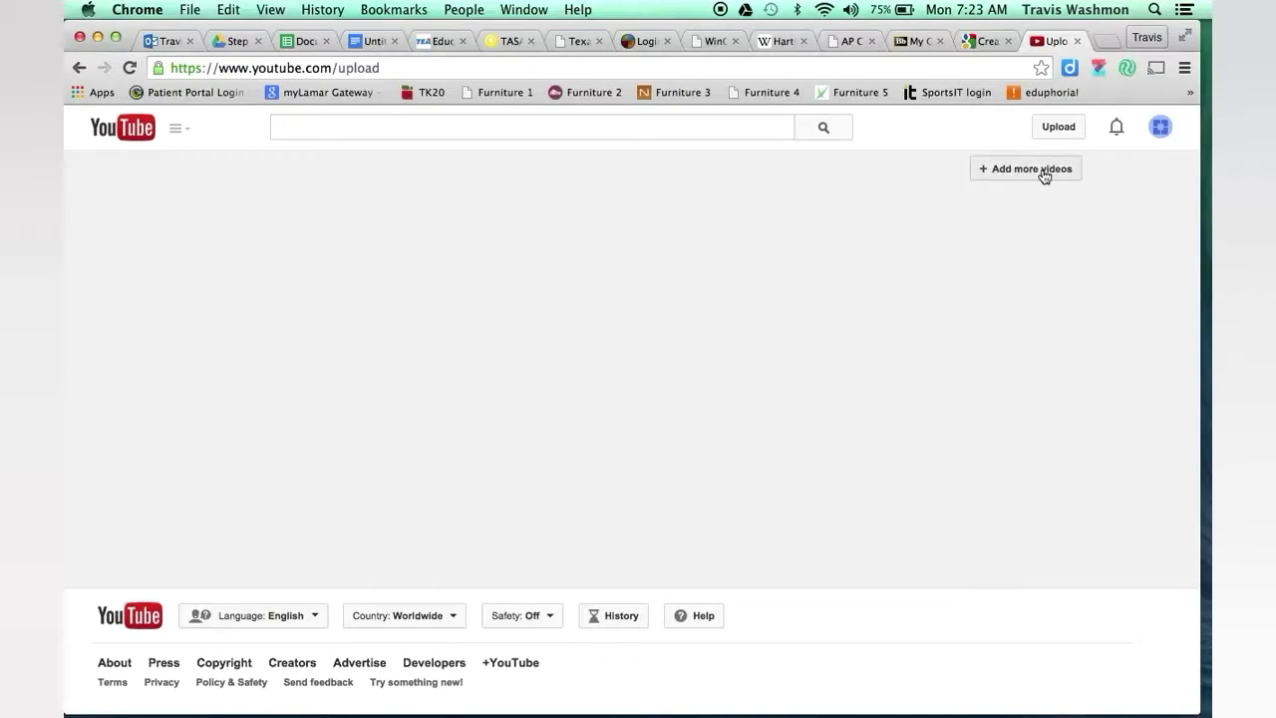
pyautogui.click(1044, 175)
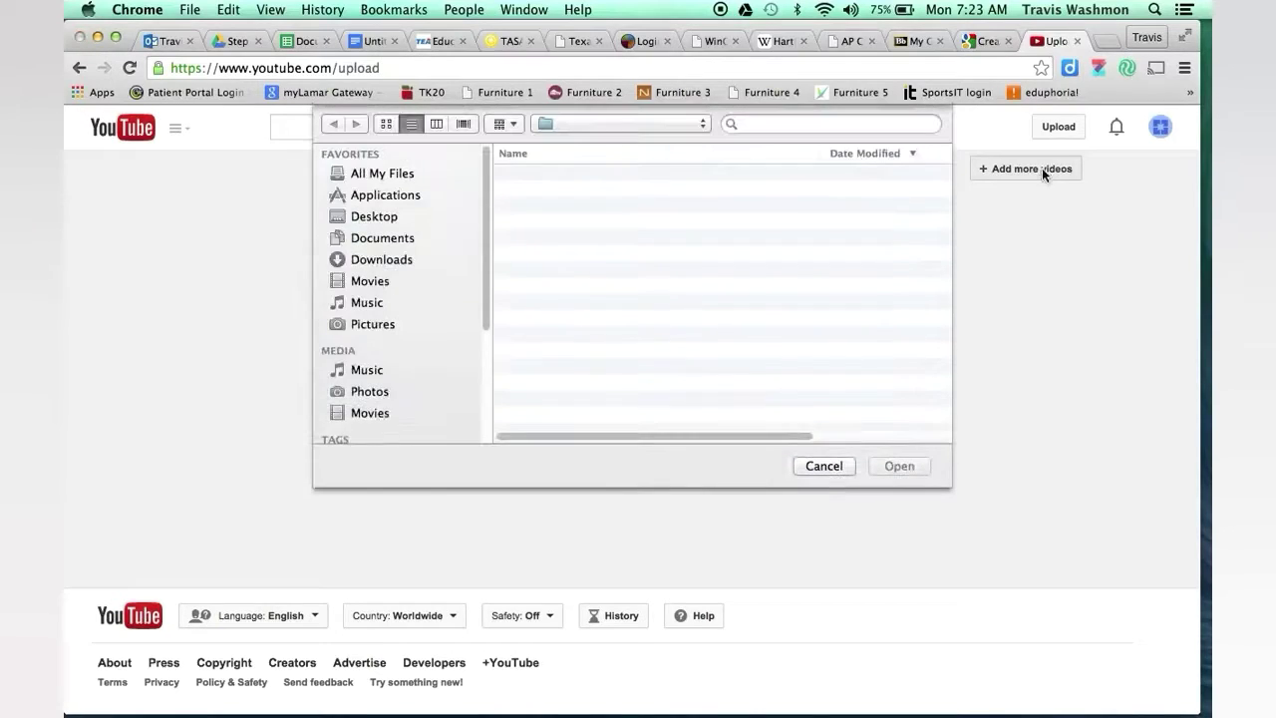
pyautogui.click(379, 288)
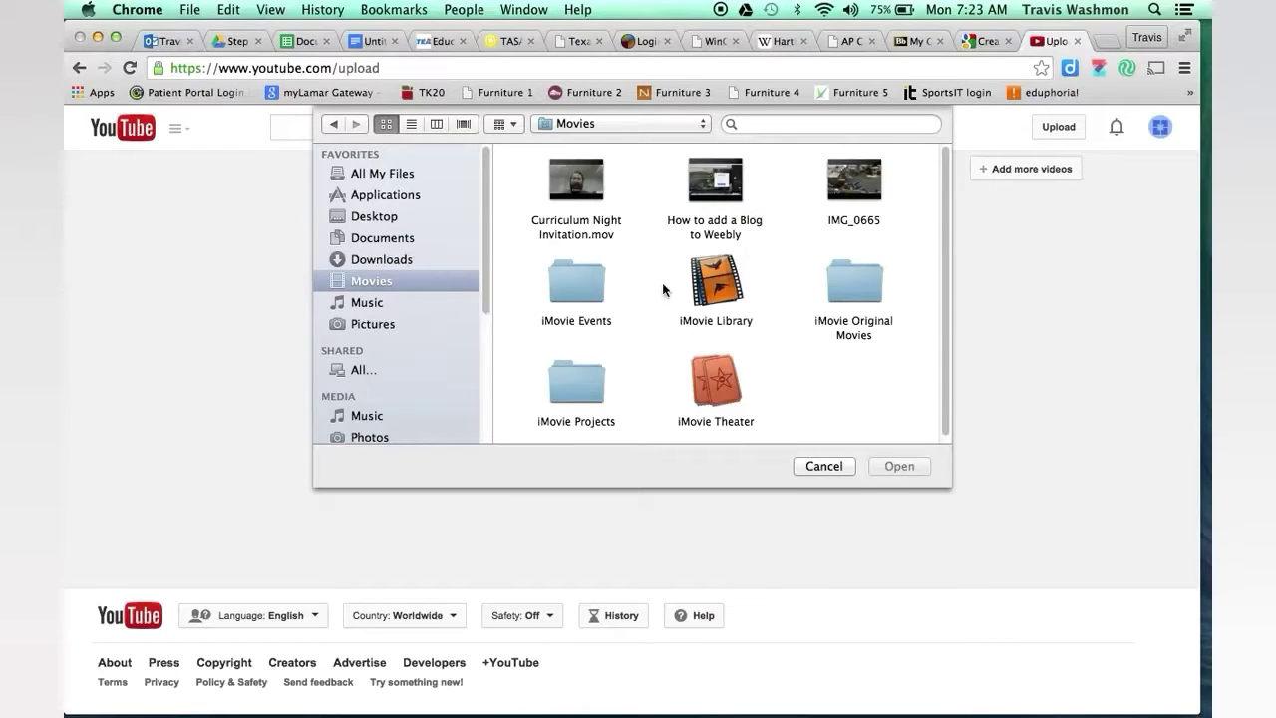
pyautogui.click(714, 227)
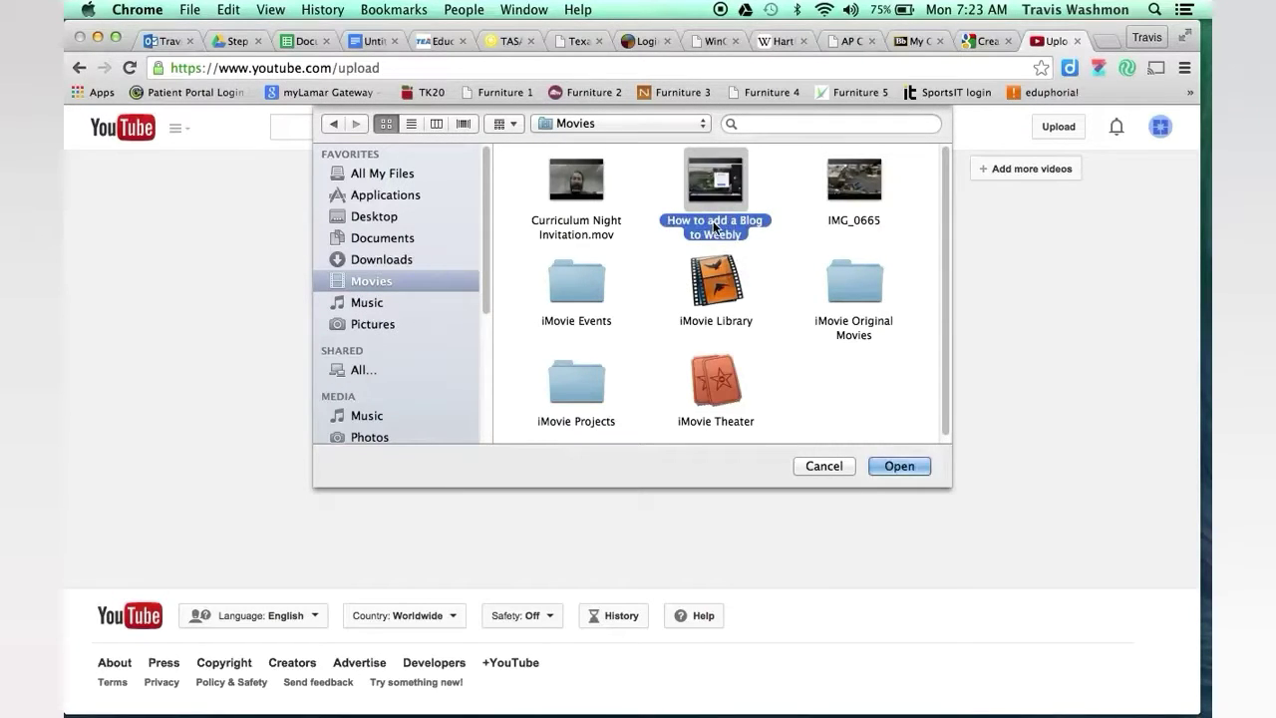
pyautogui.press('Return')
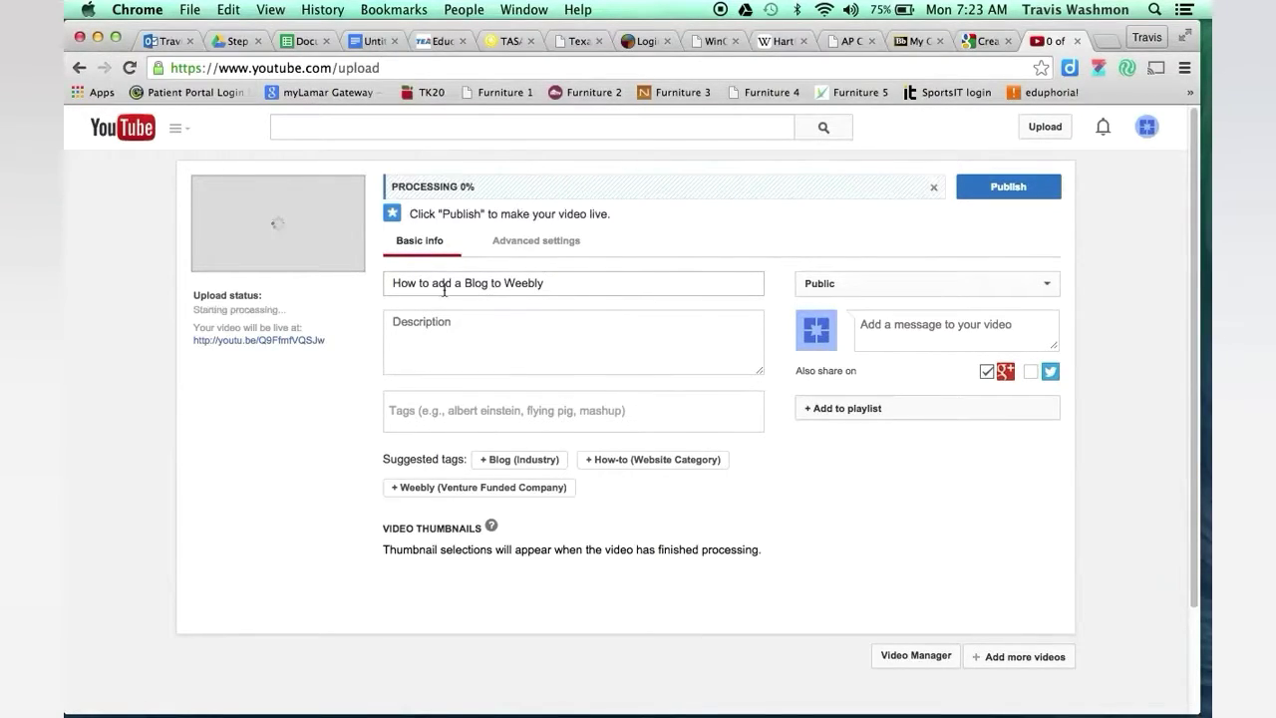
# Write a description saying that the teacher, by name, "walks his students through the blog making process for Weebly.com."
pyautogui.click(589, 286)
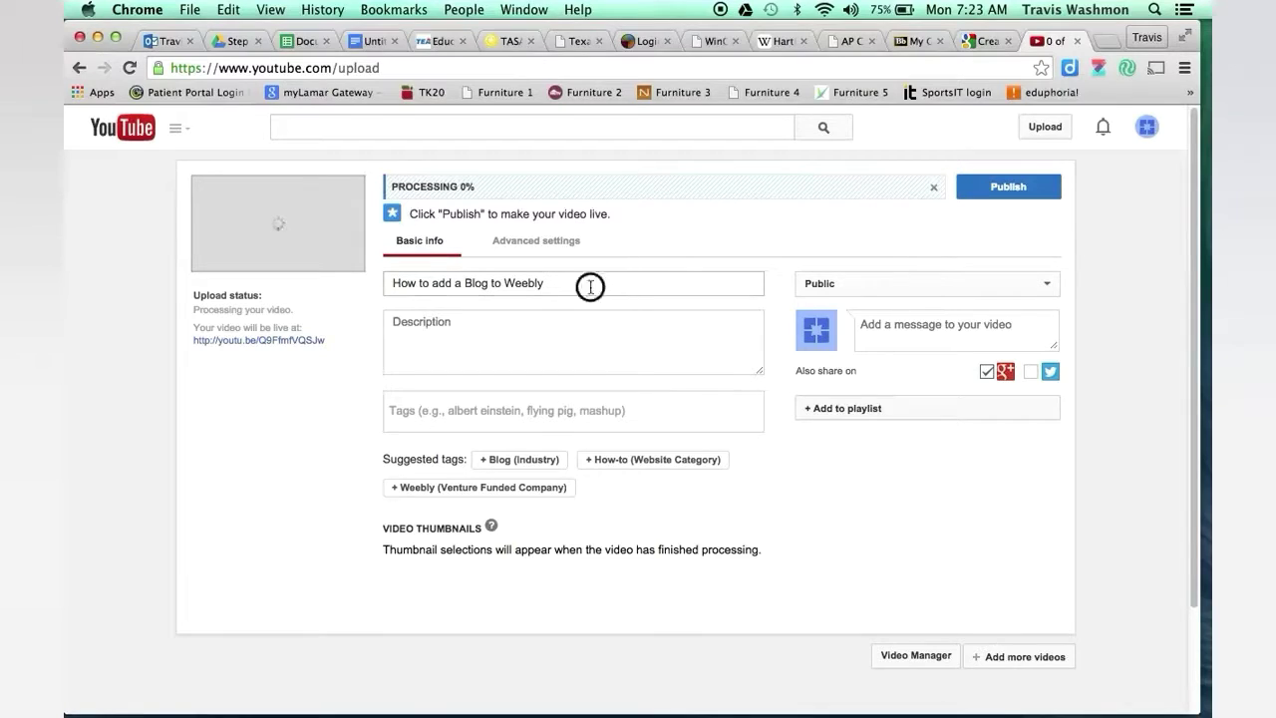
pyautogui.click(479, 334)
pyautogui.write('M')
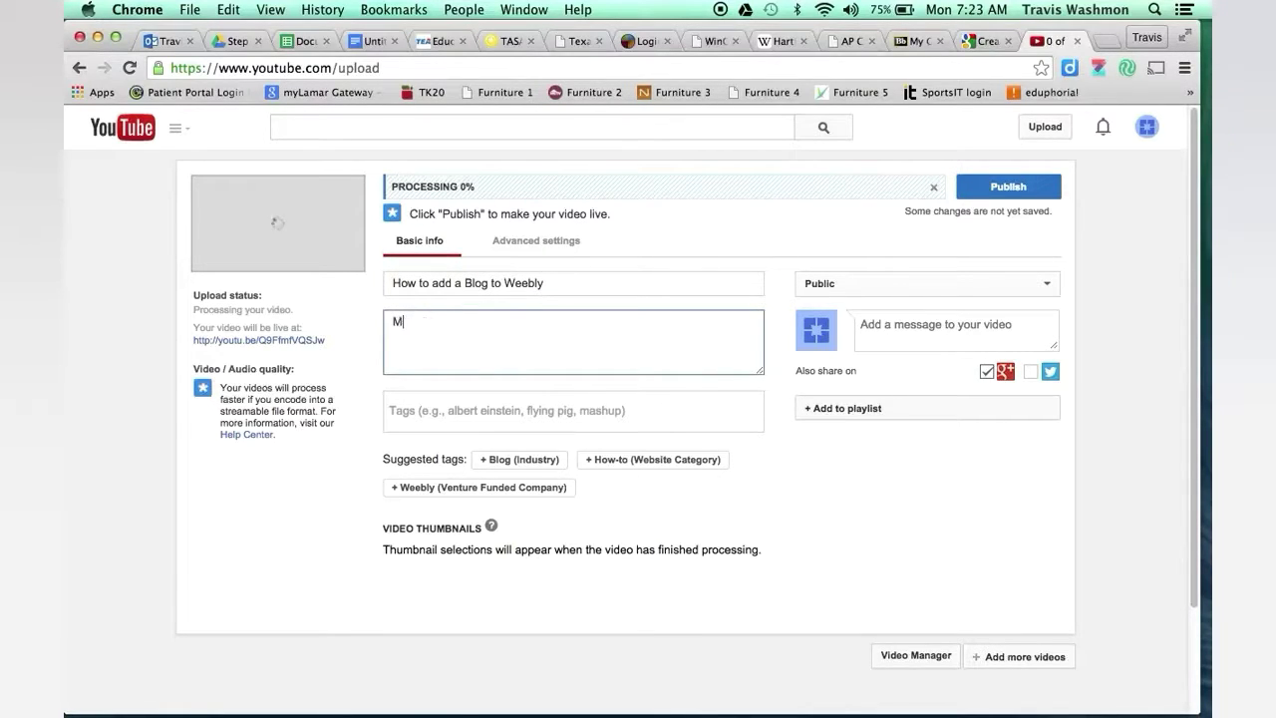
pyautogui.write('r. Washmon walks his students ')
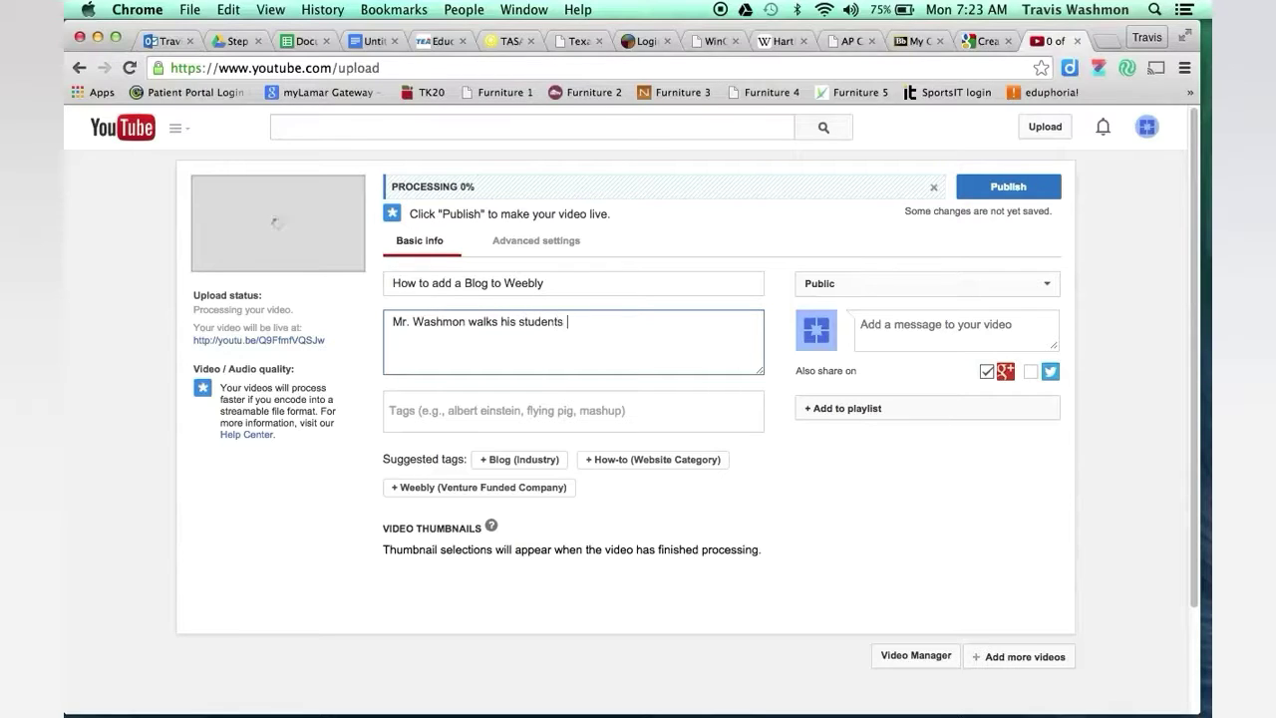
pyautogui.write('through the blog making process ')
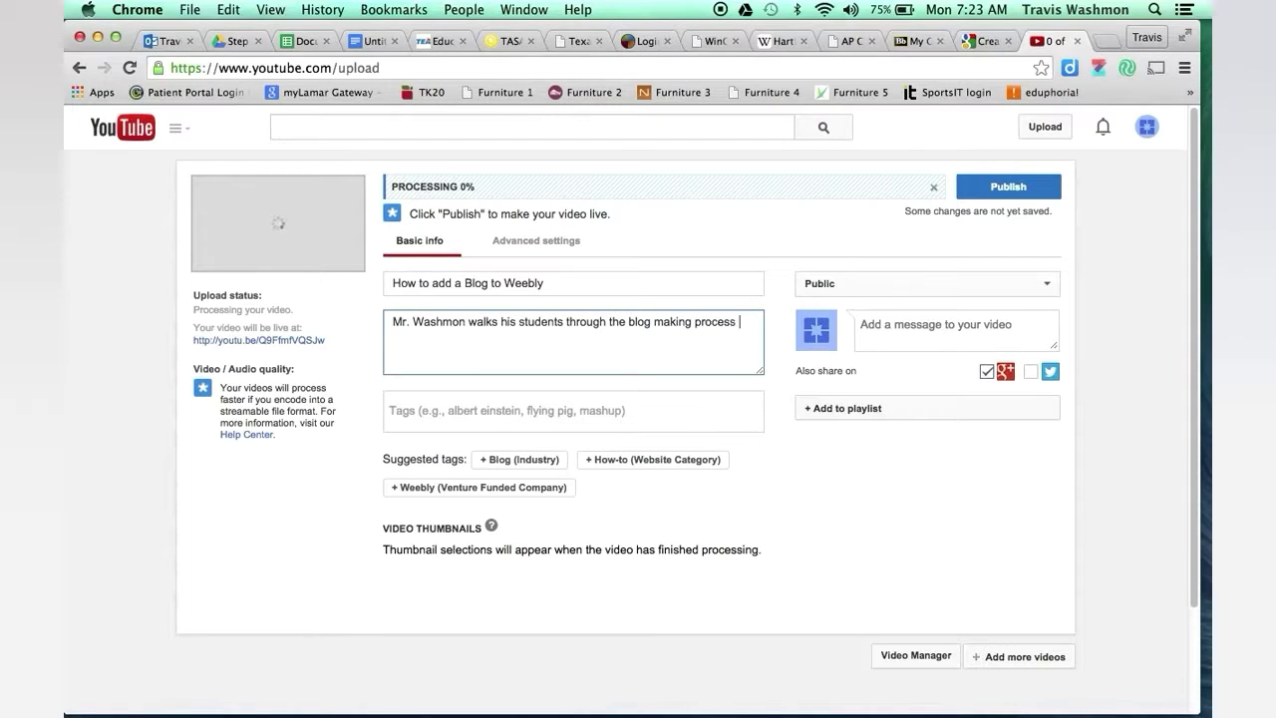
pyautogui.write('for Weebly.com.')
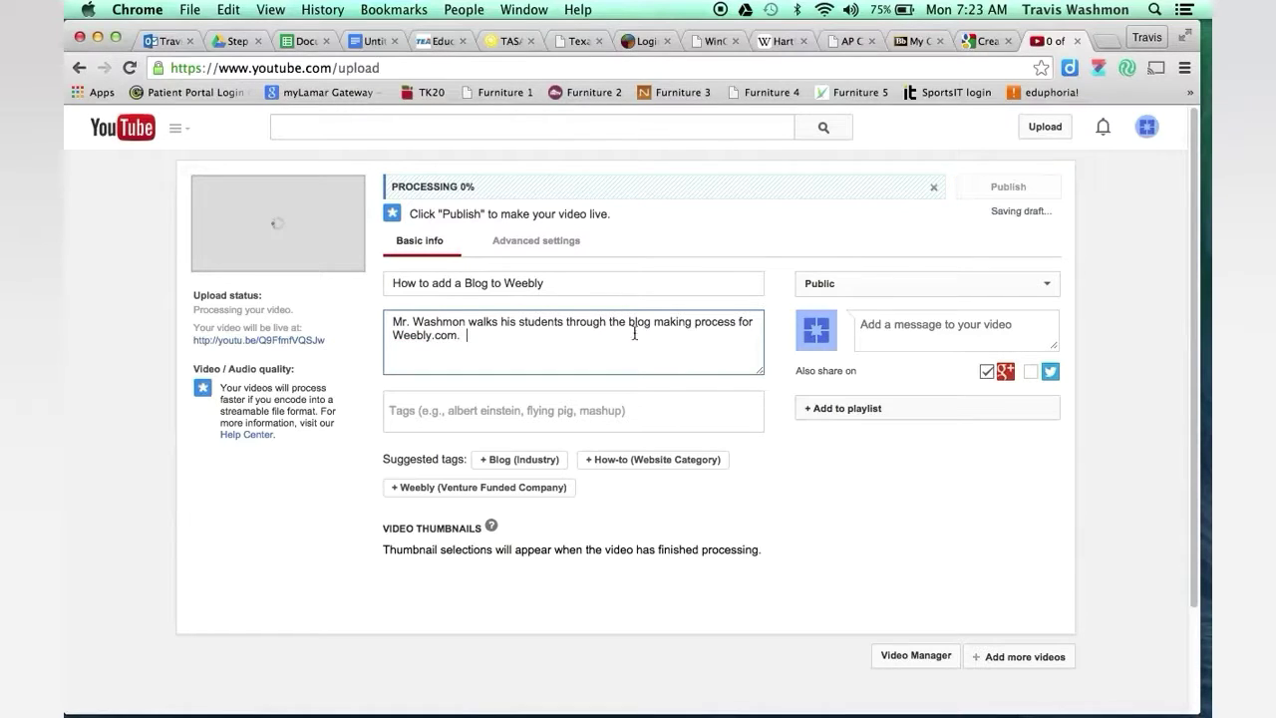
# Add the tags "blogs", "weebly" and the suggested "Coppell High School (School)" to the video
pyautogui.click(467, 411)
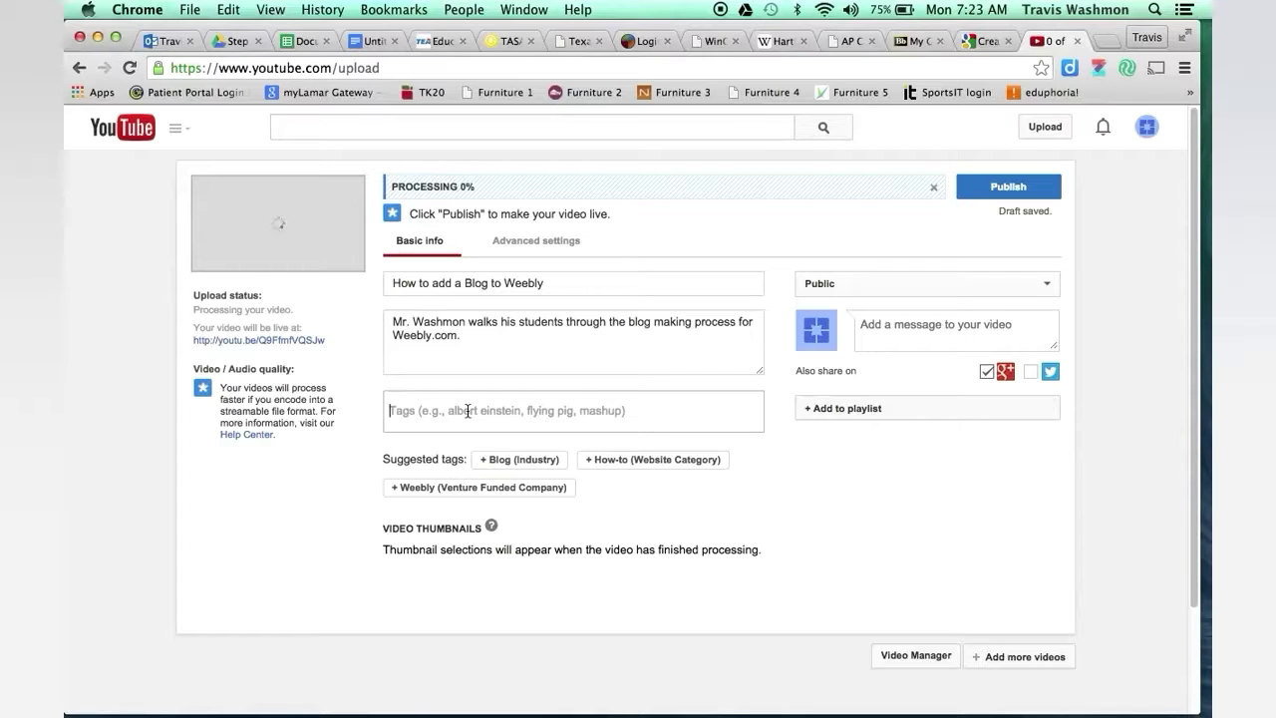
pyautogui.write('blogs')
pyautogui.press('Return')
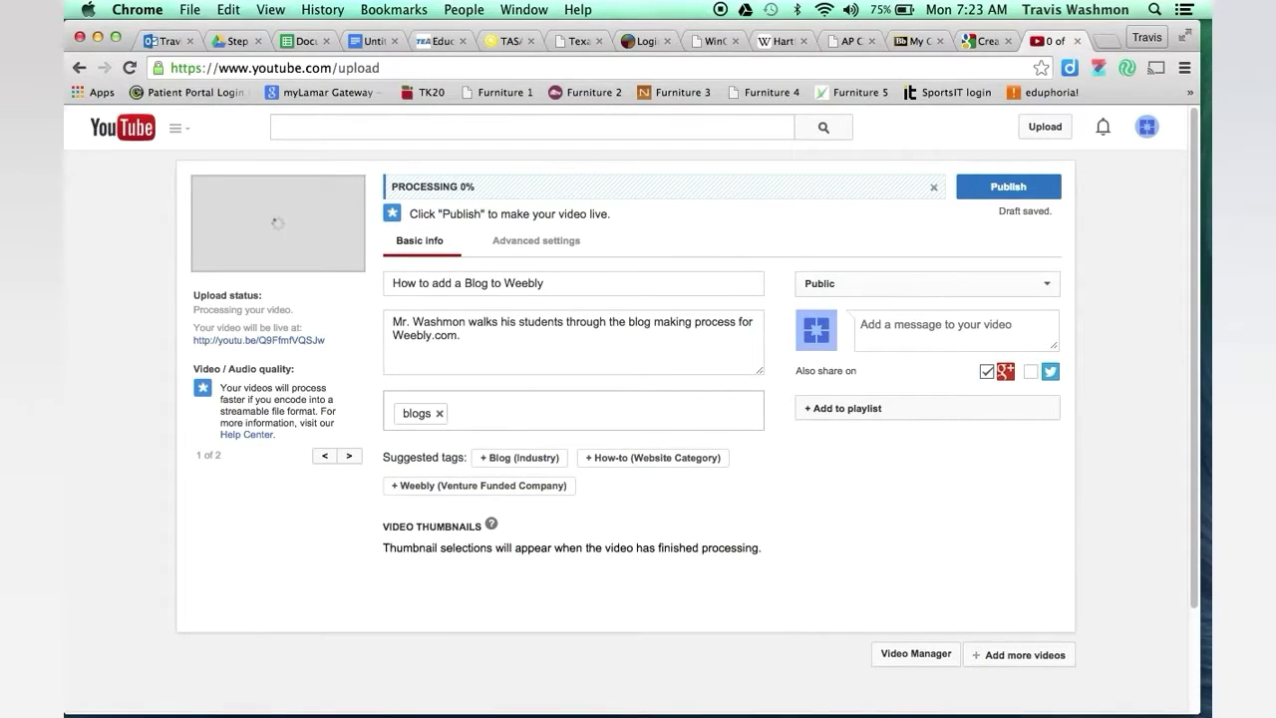
pyautogui.write('weebly')
pyautogui.press('Return')
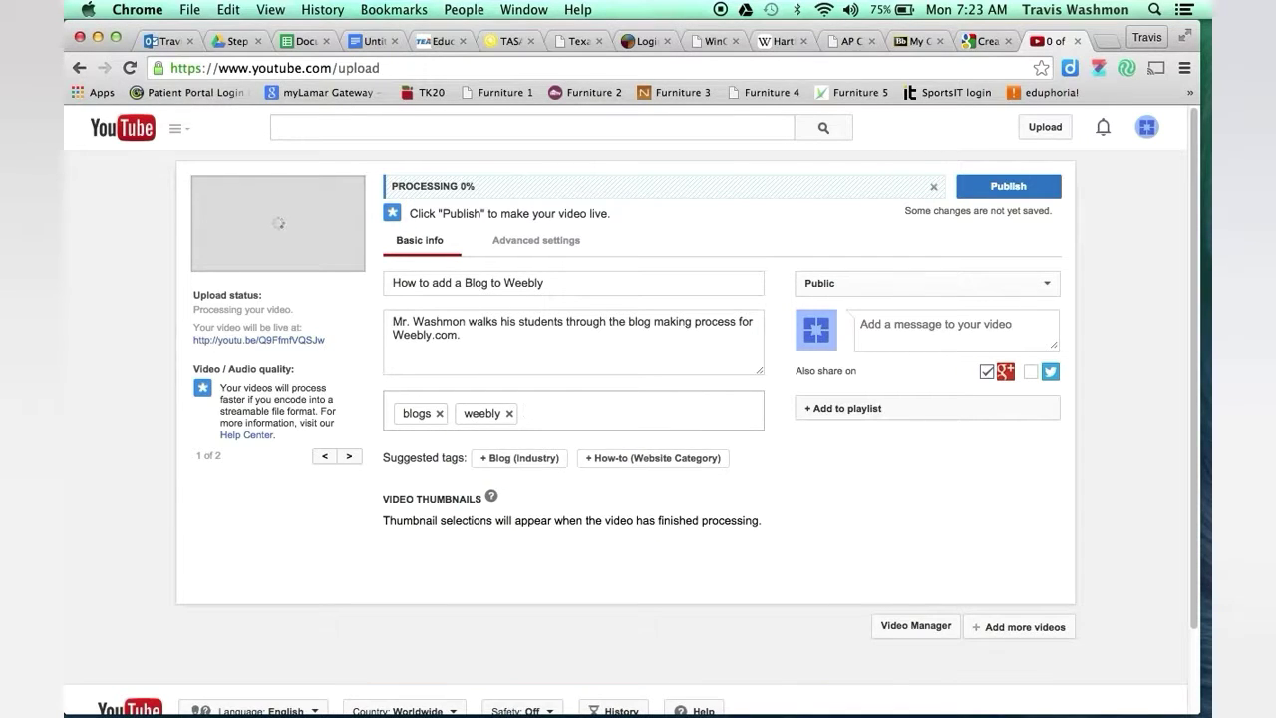
pyautogui.write('coppell hi')
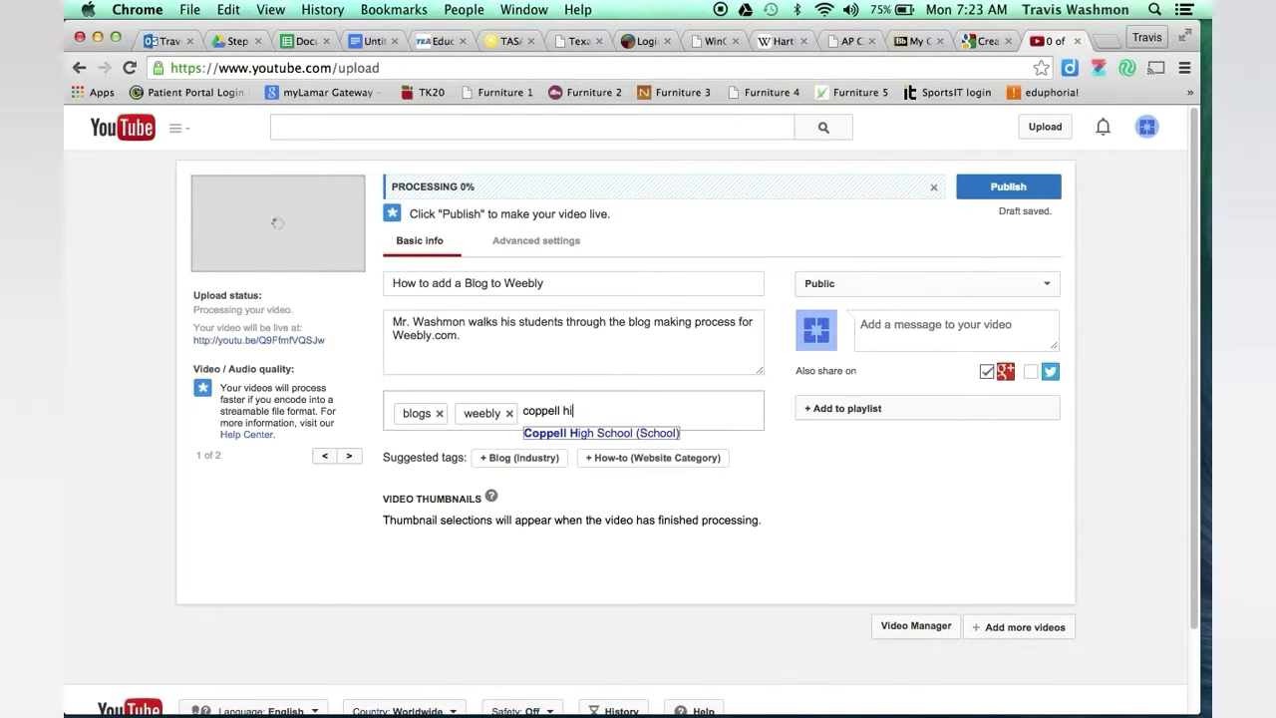
pyautogui.write('gh')
pyautogui.press('Return')
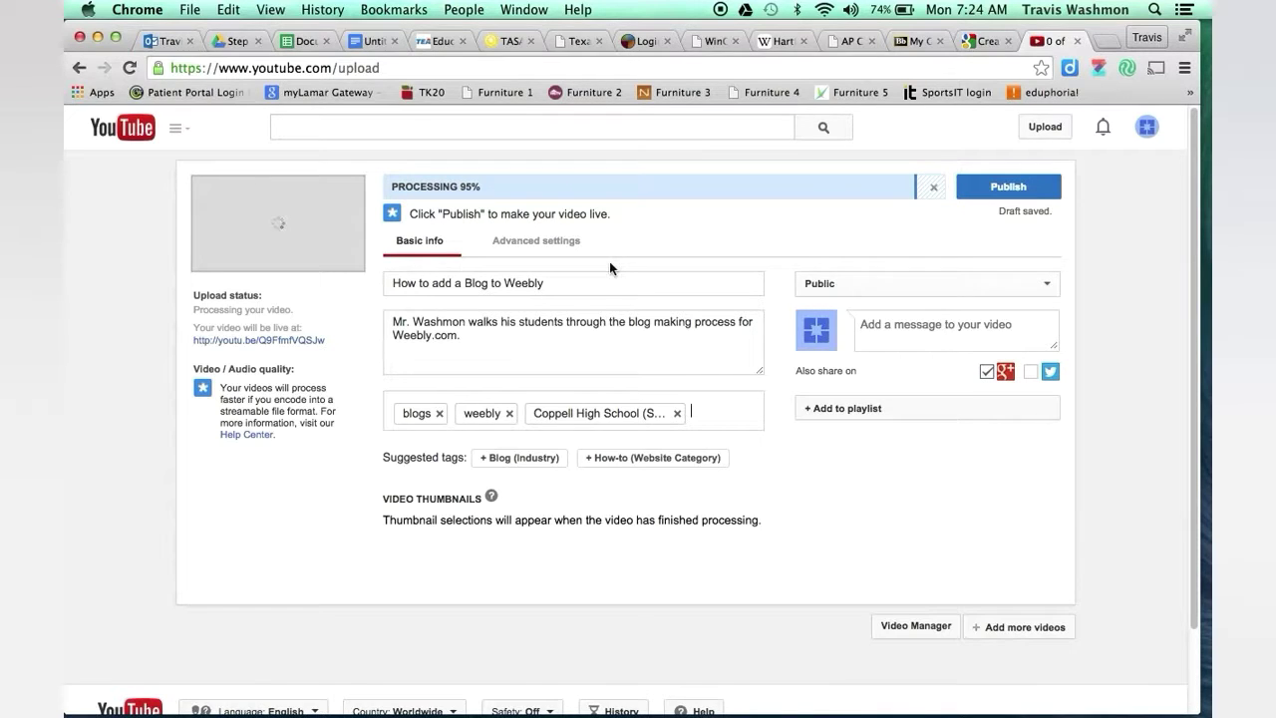
# In the video's advanced settings, set the license and rights ownership to Creative Commons - Attribution
pyautogui.click(521, 243)
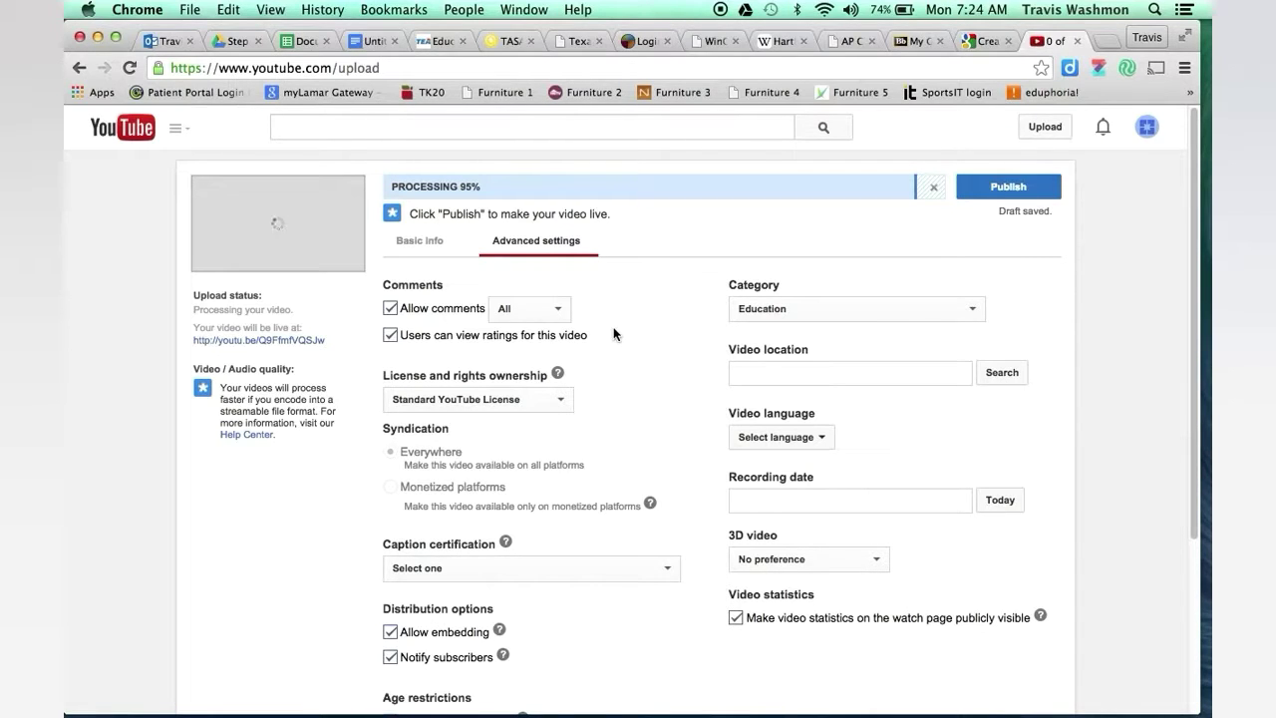
pyautogui.scroll(-2, 613, 334)
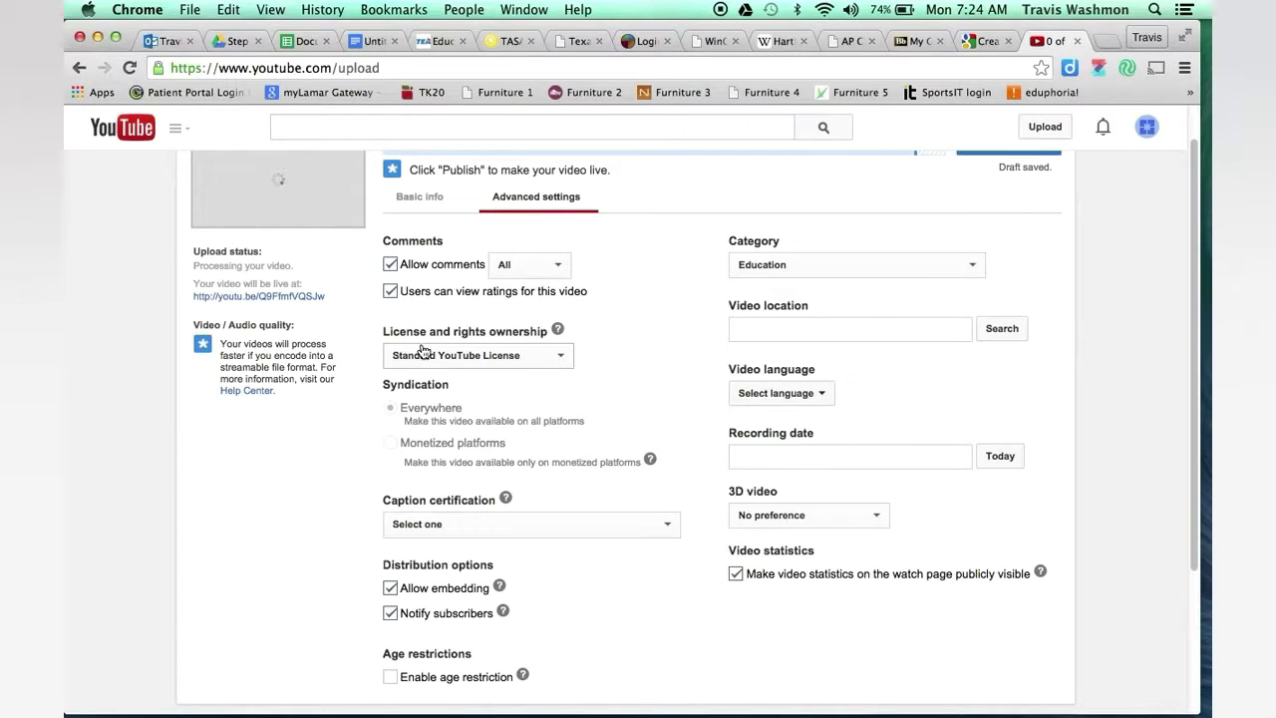
pyautogui.click(563, 356)
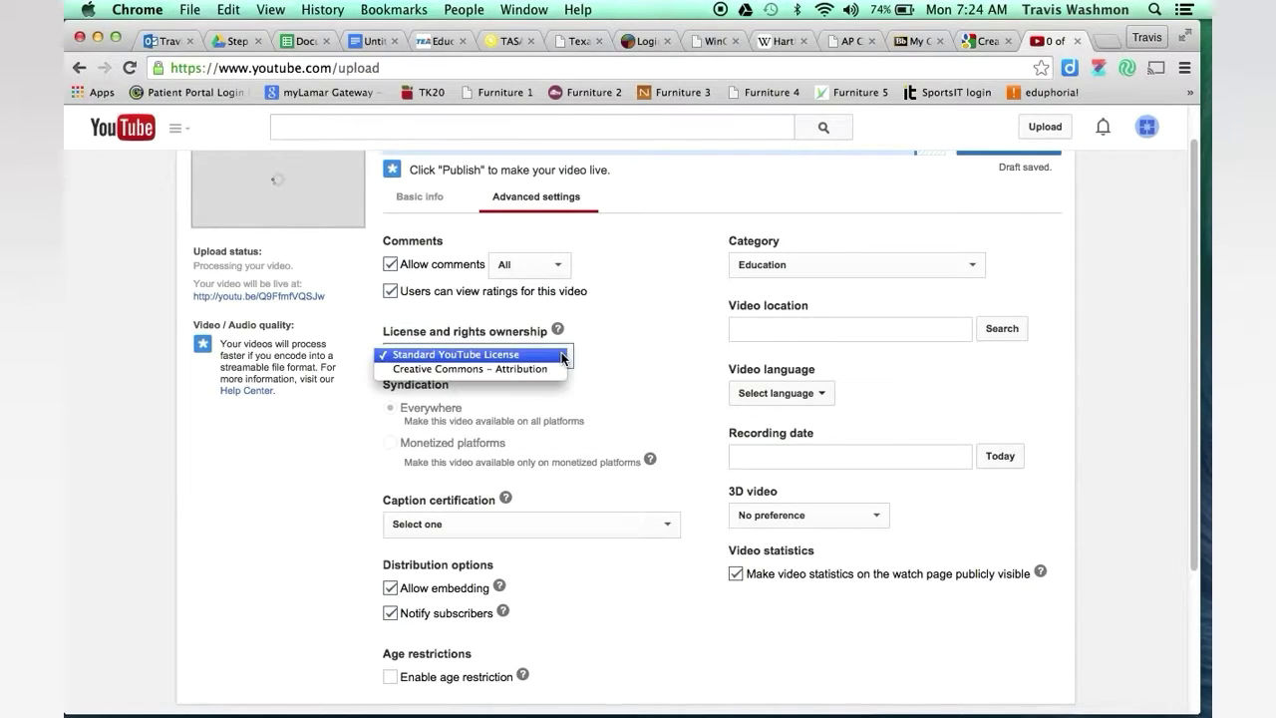
pyautogui.click(474, 369)
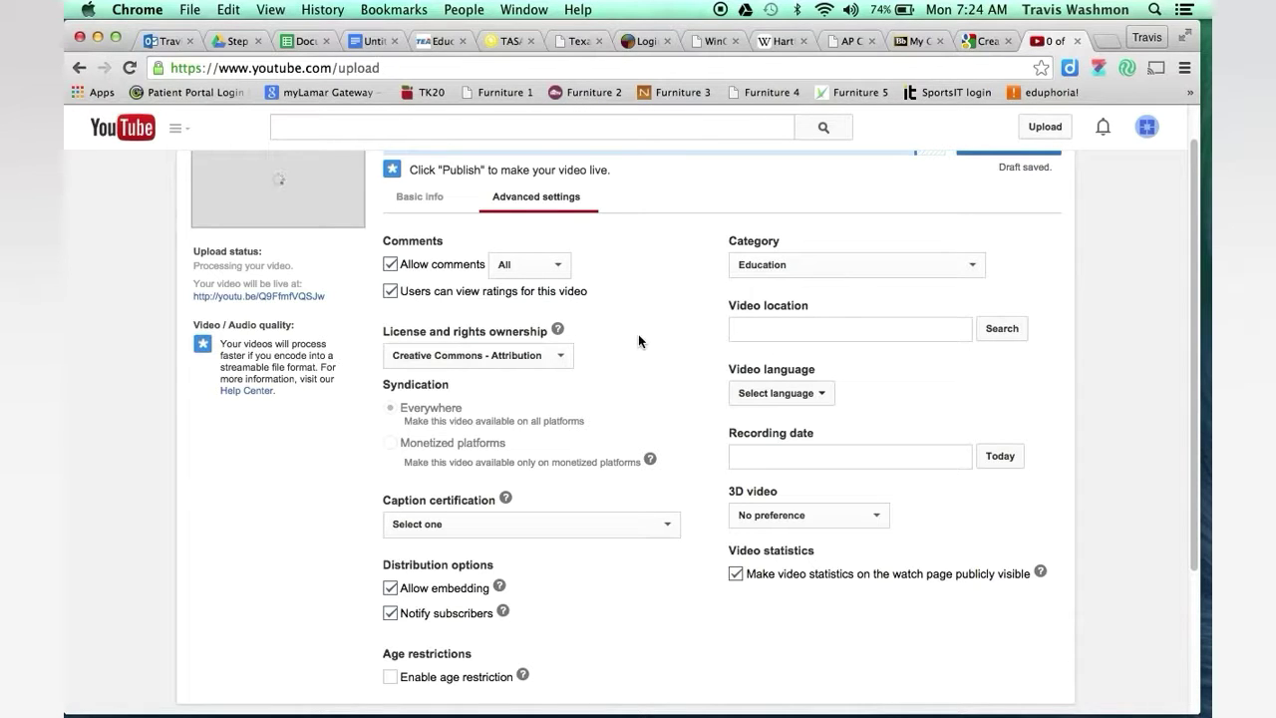
# Review the remaining advanced settings and choose Education as the video's category
pyautogui.scroll(-1, 638, 341)
pyautogui.scroll(2, 638, 341)
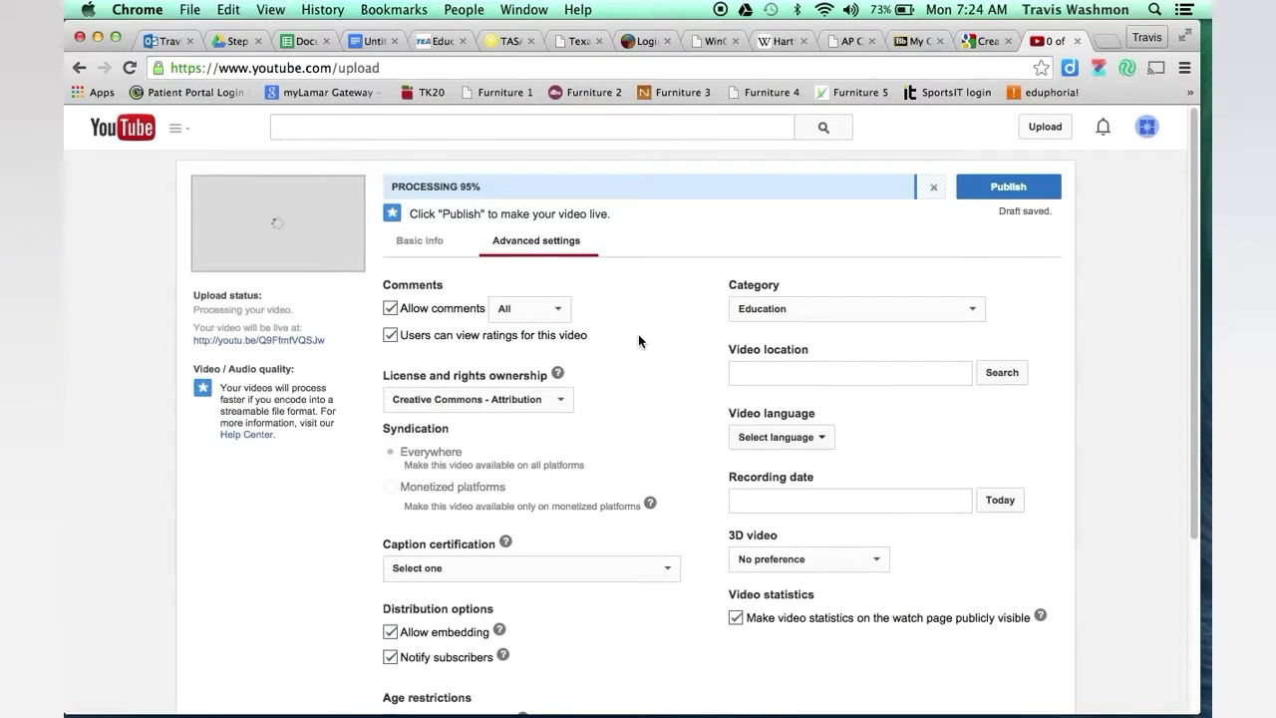
pyautogui.scroll(-1, 638, 341)
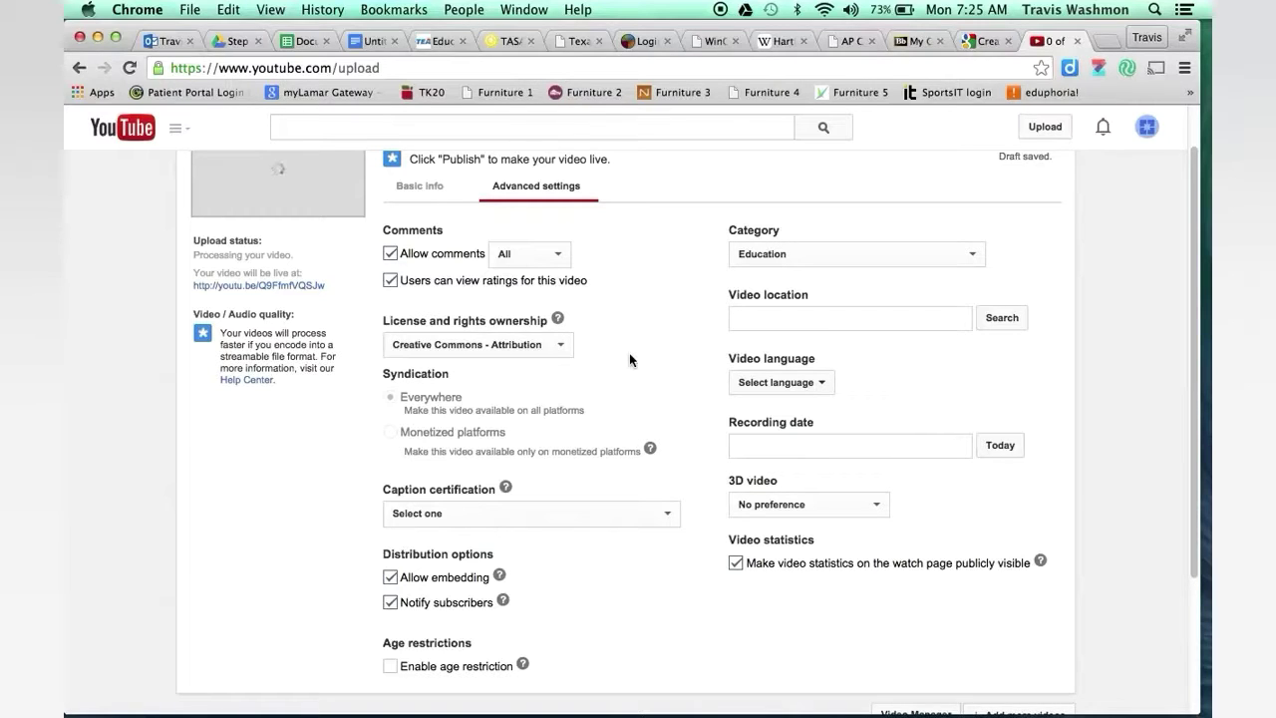
pyautogui.scroll(-3, 630, 360)
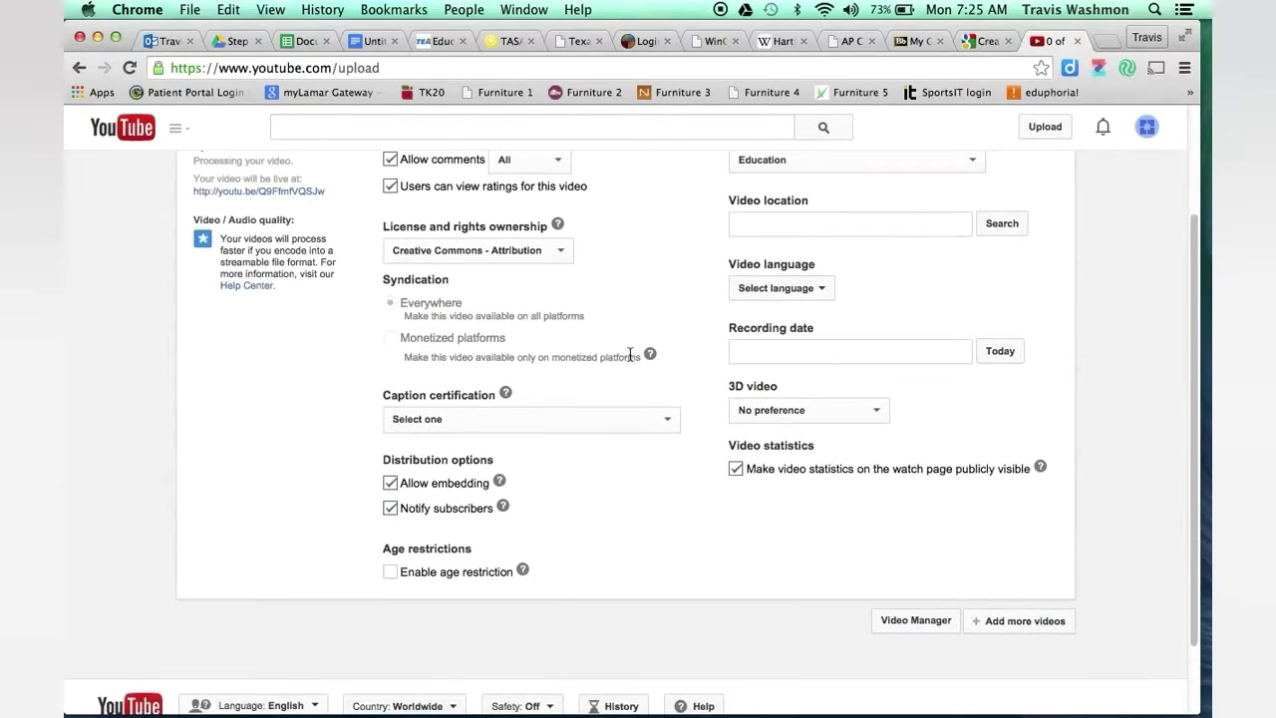
pyautogui.scroll(1, 613, 502)
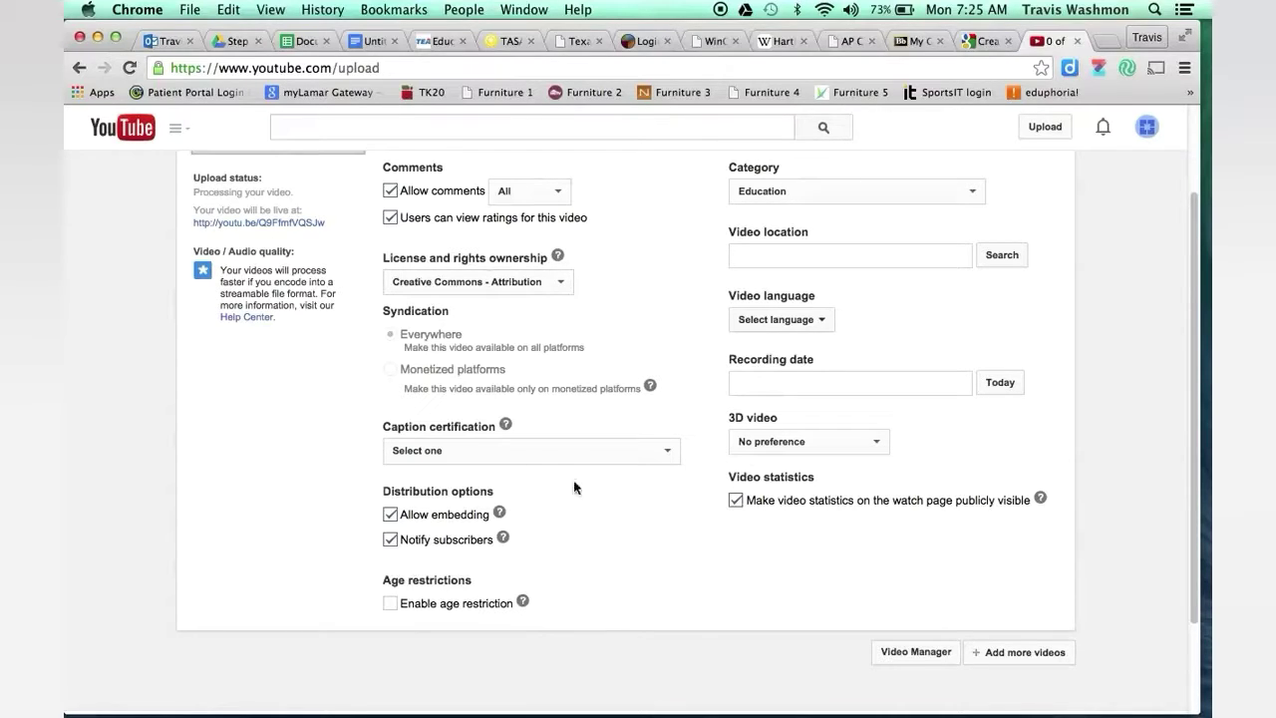
pyautogui.scroll(2, 655, 287)
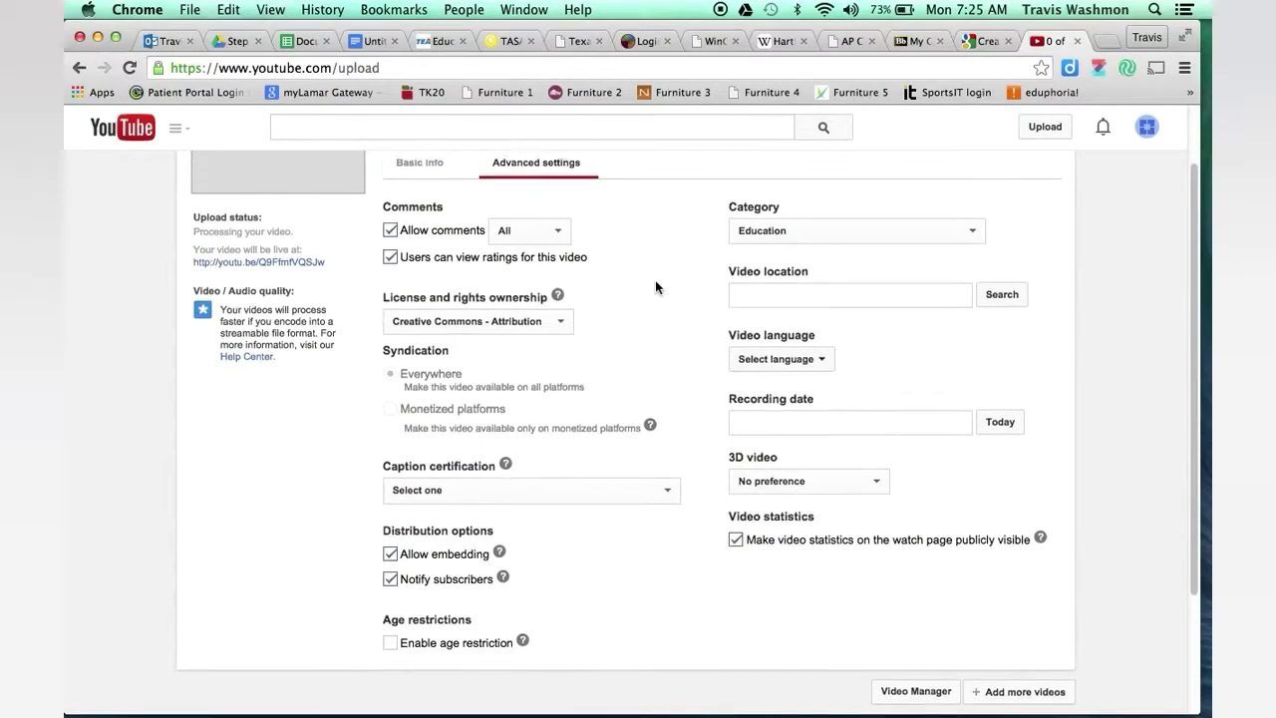
pyautogui.click(836, 264)
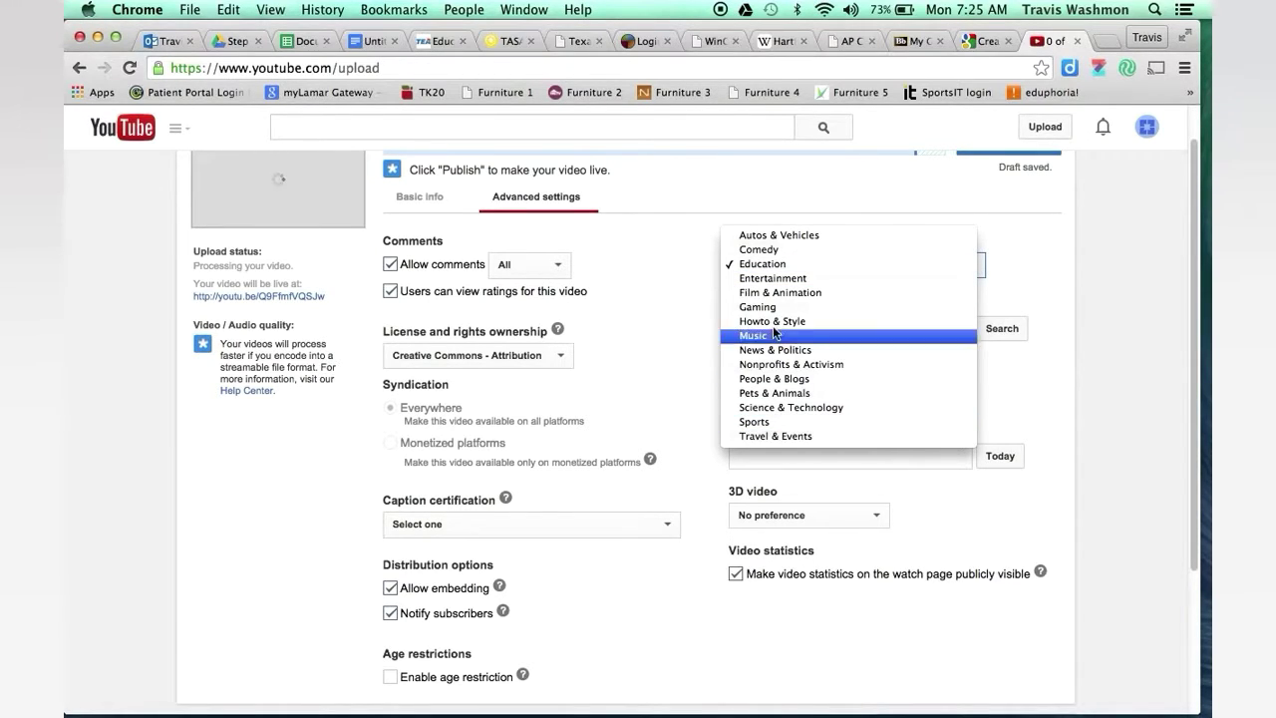
pyautogui.click(769, 264)
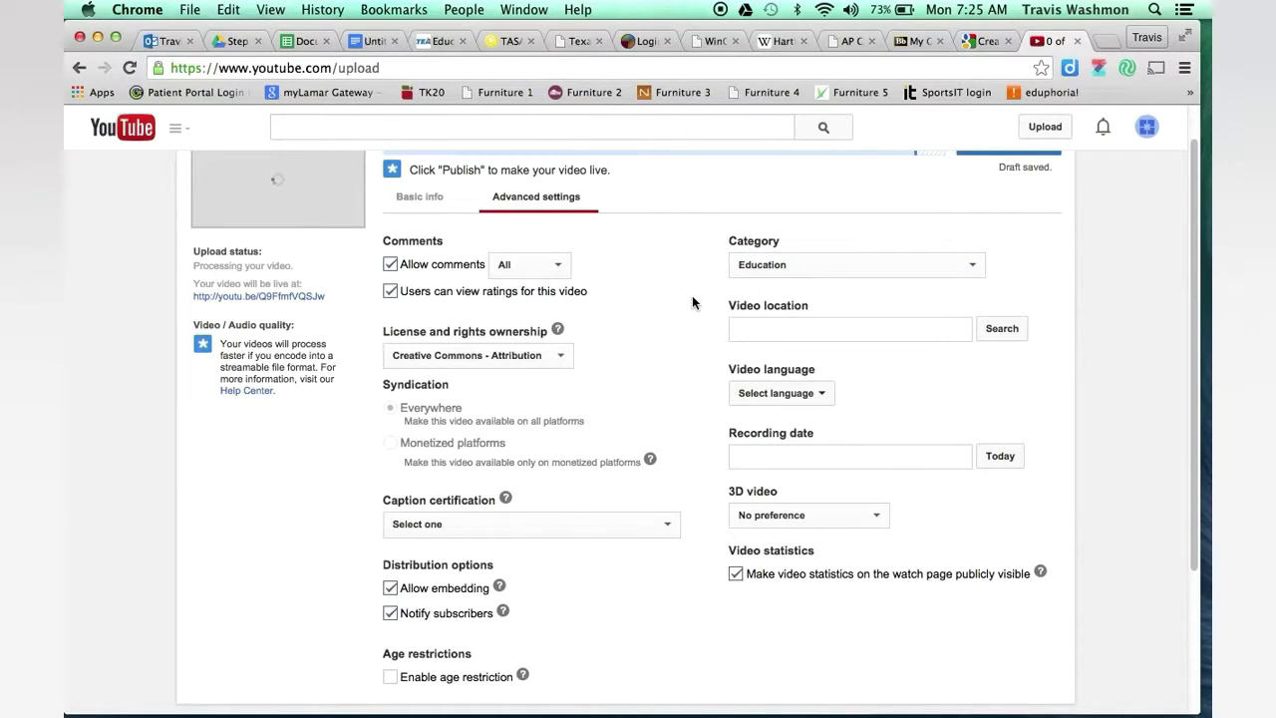
# Set the video's recording date to today's date, April 20, 2015
pyautogui.click(794, 455)
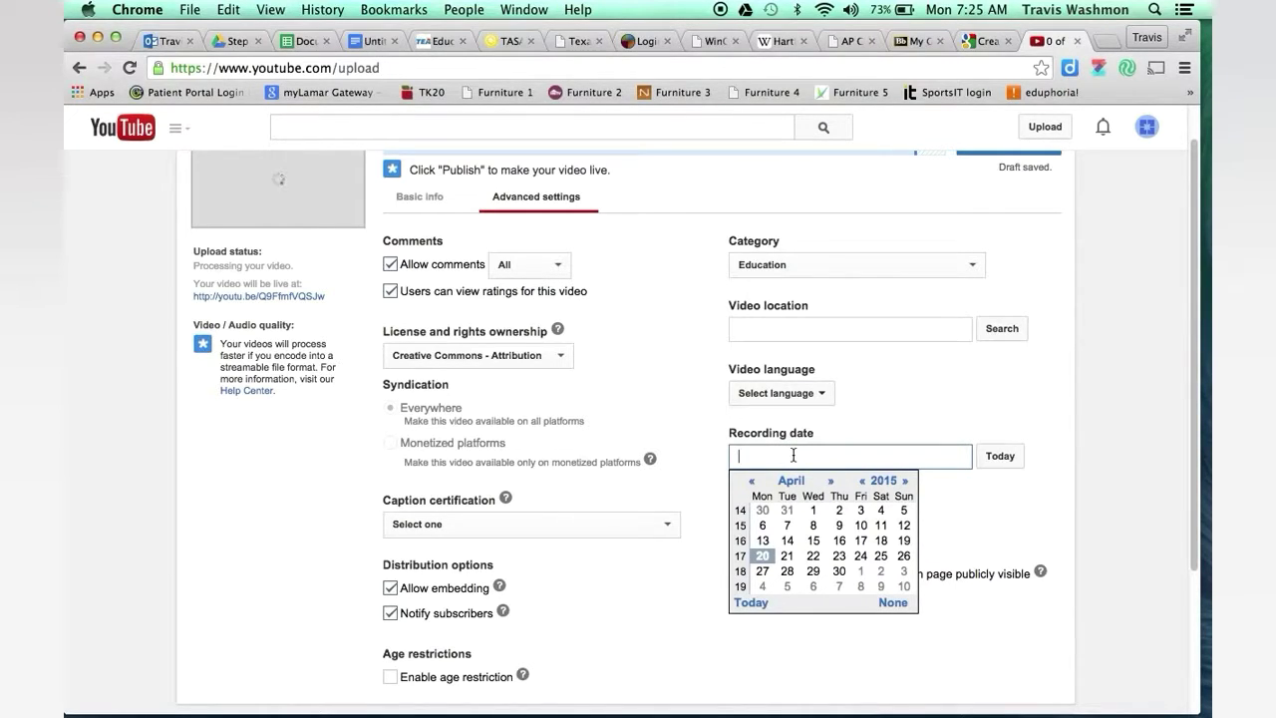
pyautogui.click(1000, 455)
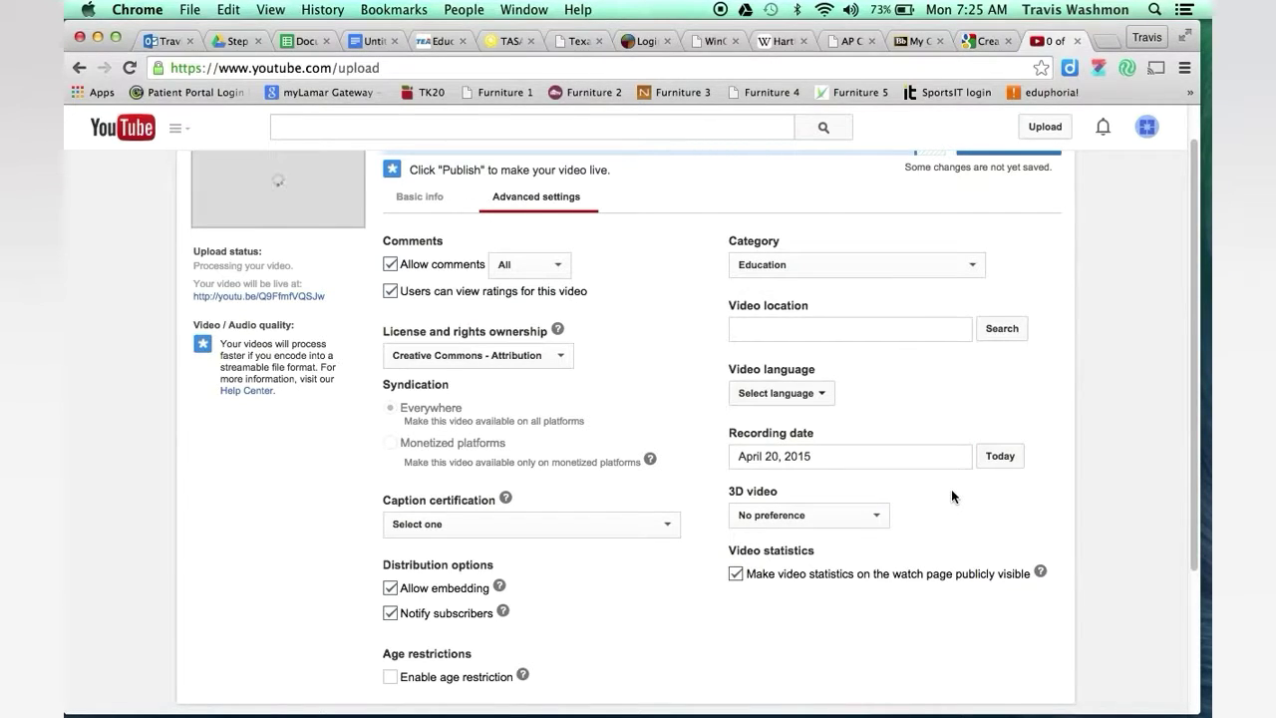
pyautogui.scroll(-4, 692, 549)
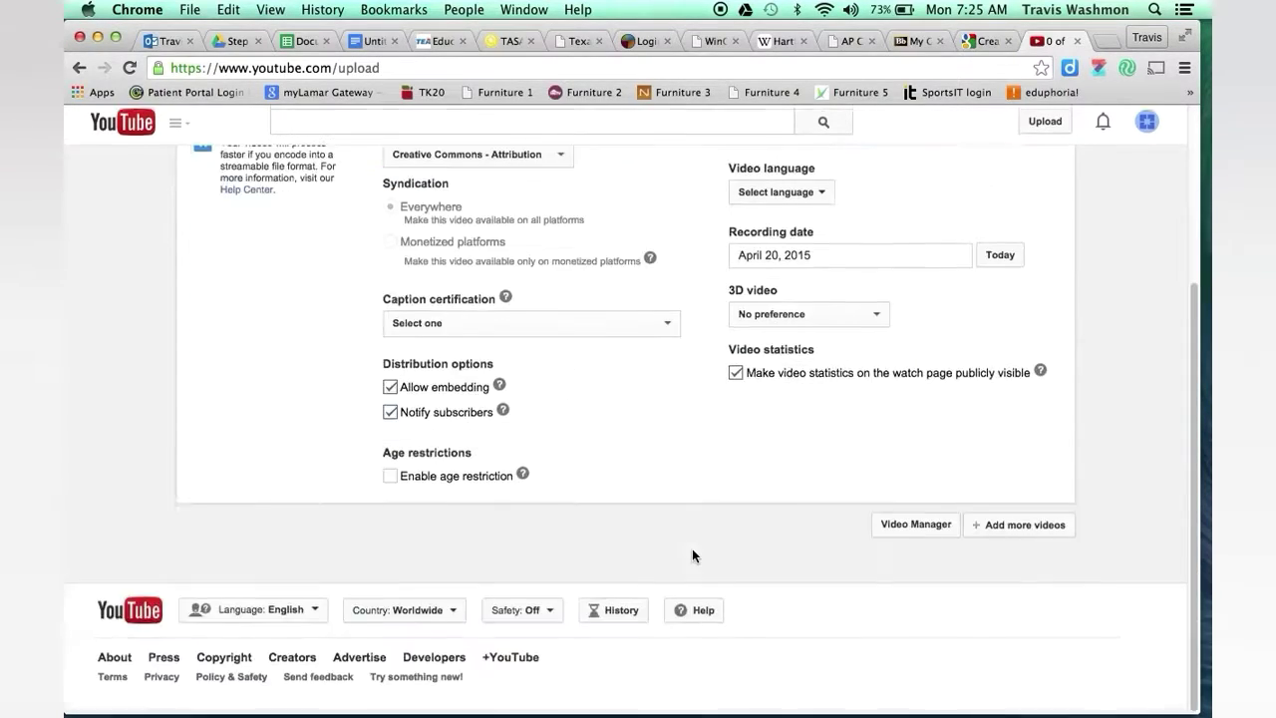
pyautogui.scroll(5, 692, 555)
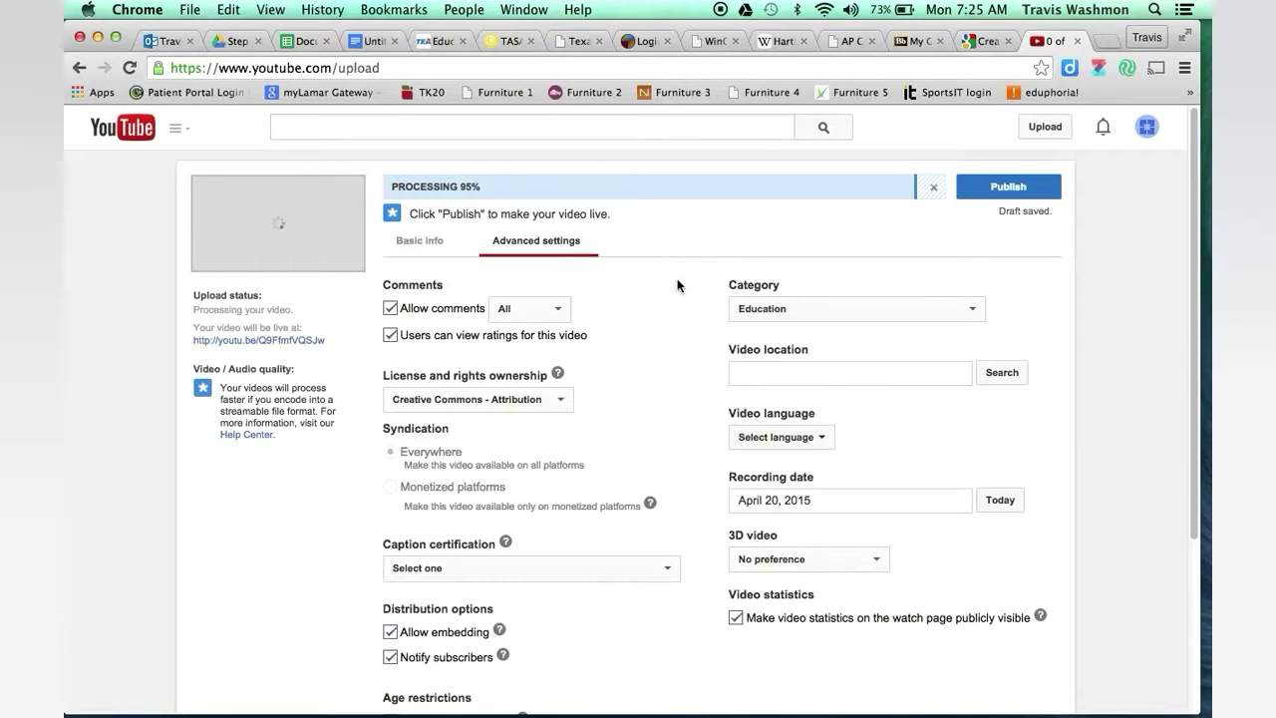